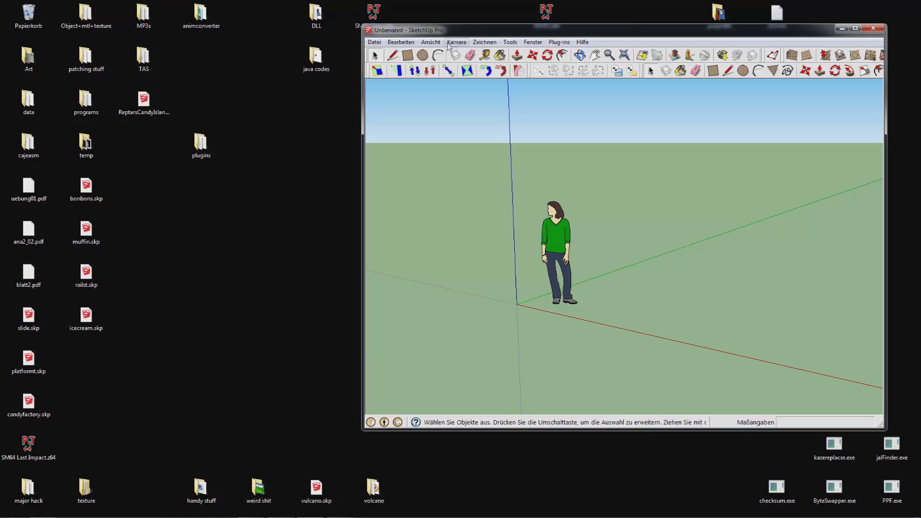
Open the extension installer from the system preferences and browse the desktop plugins folder's .rbz files, selecting tt_uv_toolkit2-2.3.2.rbz
left_click_drag(461, 31, 450, 28)
left_click(515, 39)
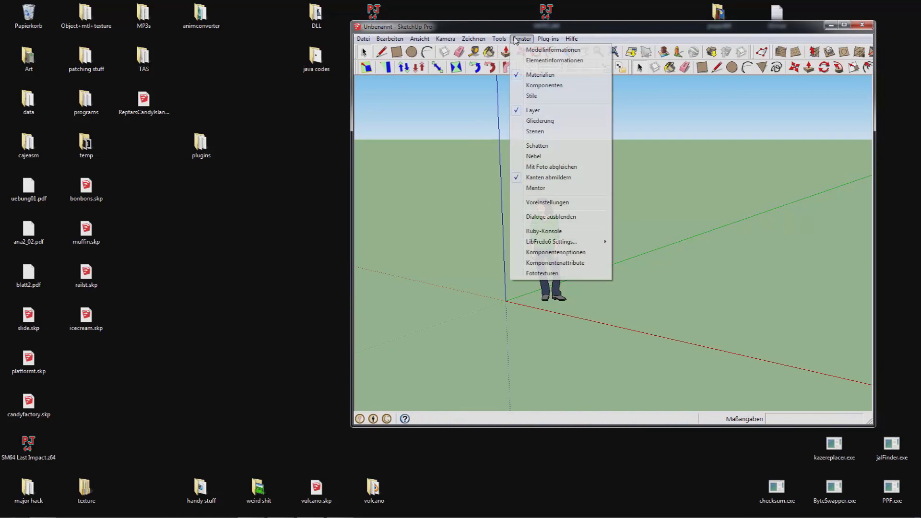
left_click(558, 208)
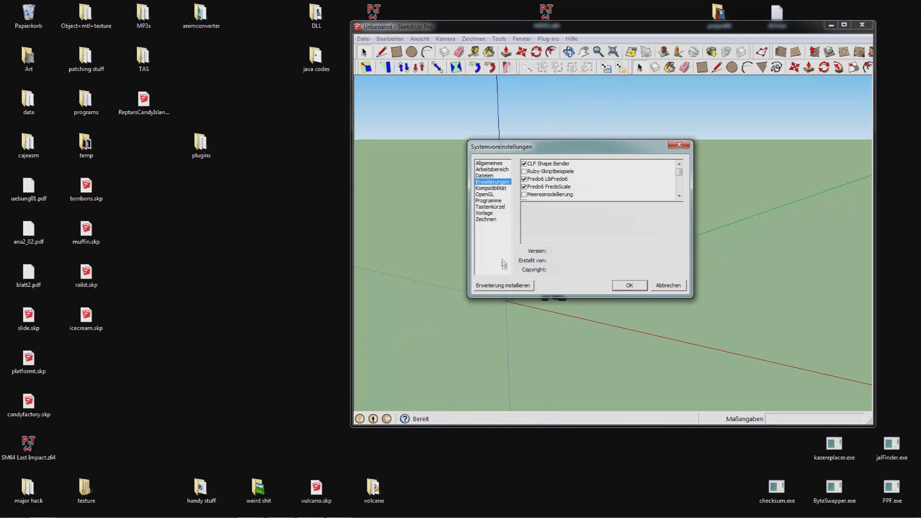
left_click(498, 287)
left_click(199, 152)
left_click_drag(257, 89, 479, 62)
double_click(542, 200)
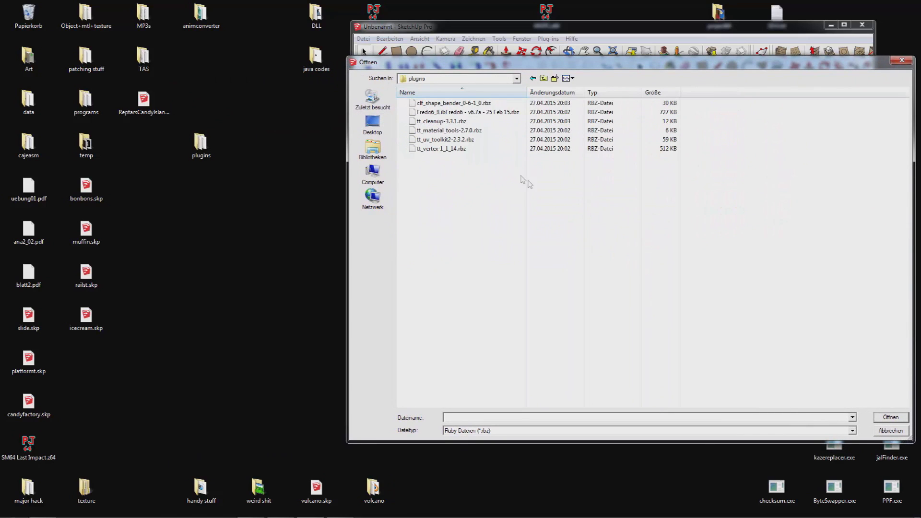
left_click(456, 149)
left_click(458, 139)
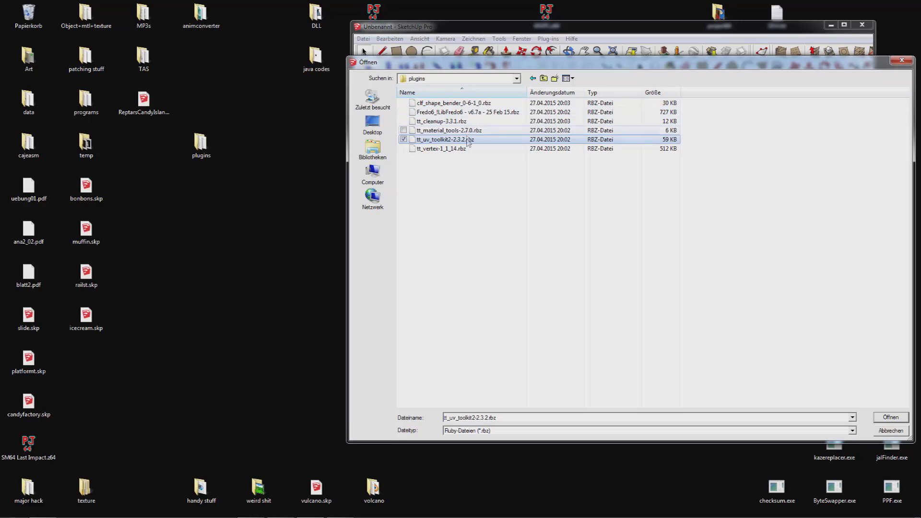
Open the desktop plugins folder in Explorer, select loop_subdiv.rb, and cancel the extension file selection
double_click(200, 143)
left_click(559, 102)
left_click_drag(569, 41, 323, 56)
left_click(900, 60)
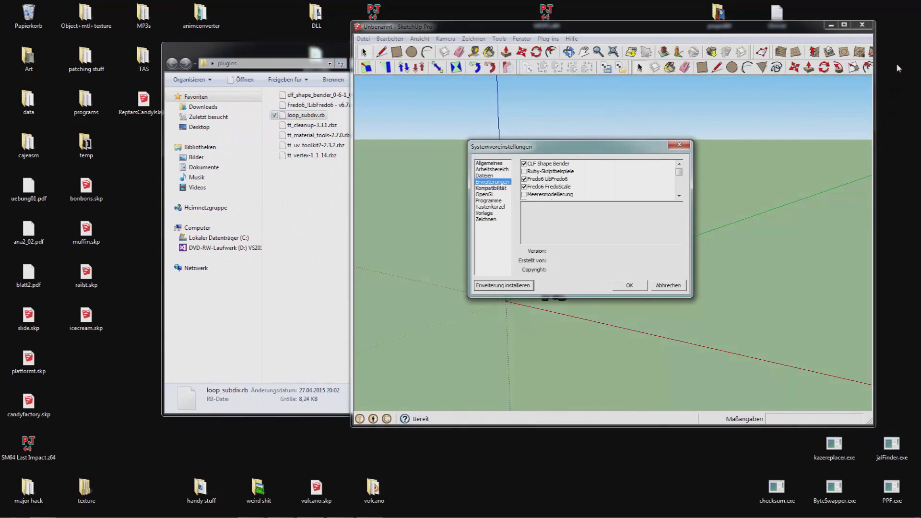
Search the system for "sketch", open SketchUp's installation location and its Plugins folder, and bring up loop_subdiv.rb alongside
key("super")
type("sketch")
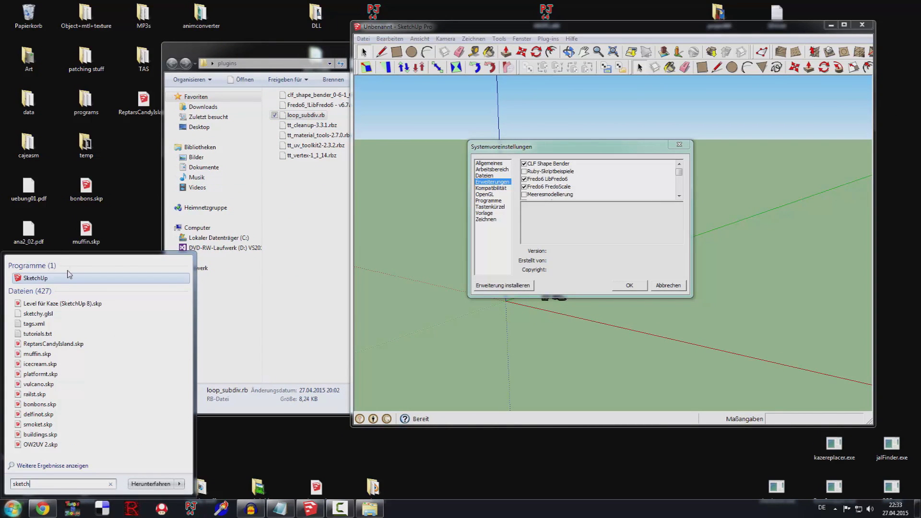
right_click(48, 277)
left_click(84, 302)
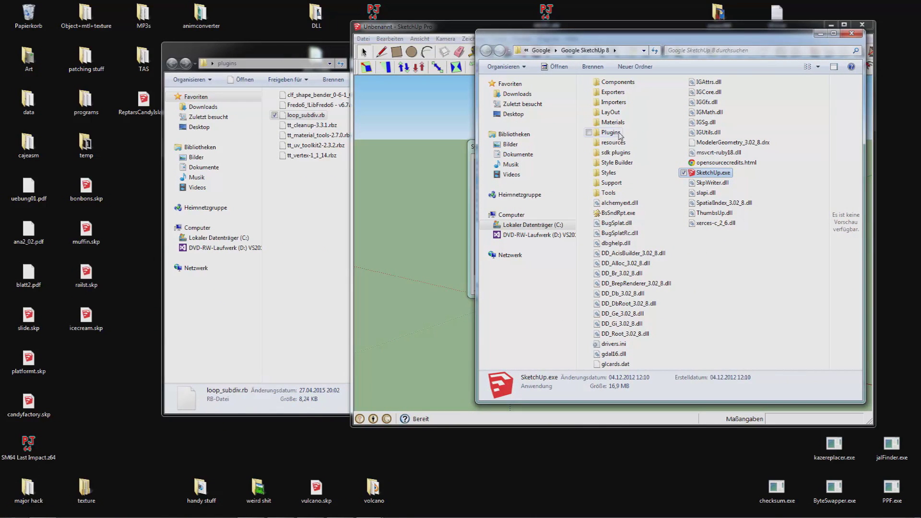
double_click(619, 132)
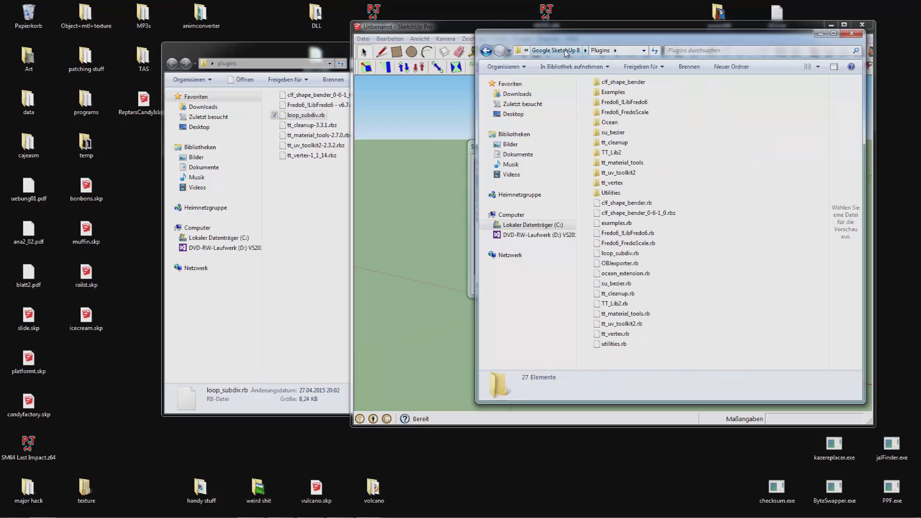
mouse_move(307, 116)
left_mouse_down()
mouse_move(600, 177)
mouse_move(207, 152)
mouse_move(302, 111)
left_mouse_up()
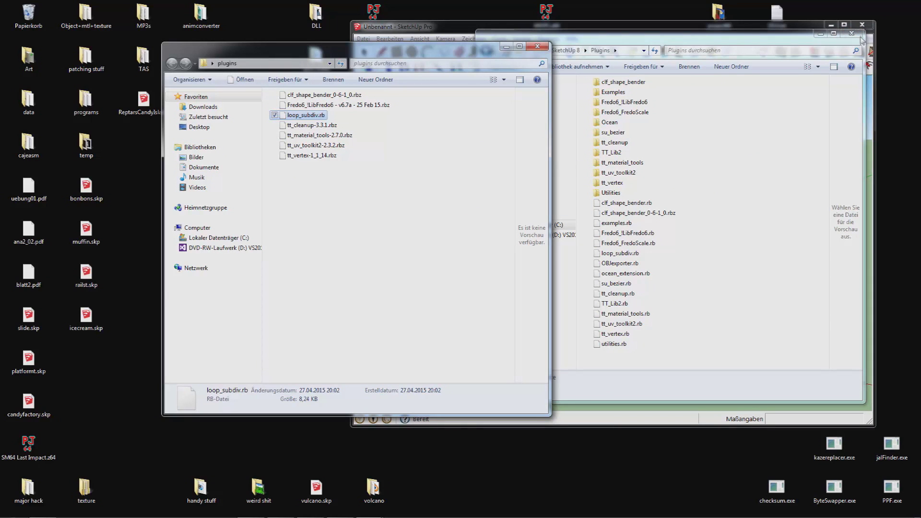
Close the SketchUp Plugins folder and the system preferences, and maximize the SketchUp window
left_click(854, 34)
left_click(551, 31)
left_click(681, 147)
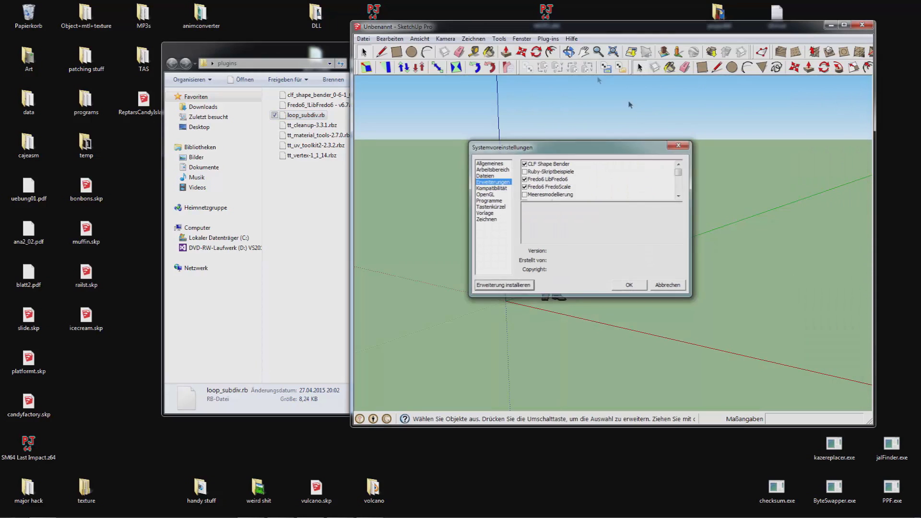
key("Escape")
left_click_drag(544, 31, 477, 28)
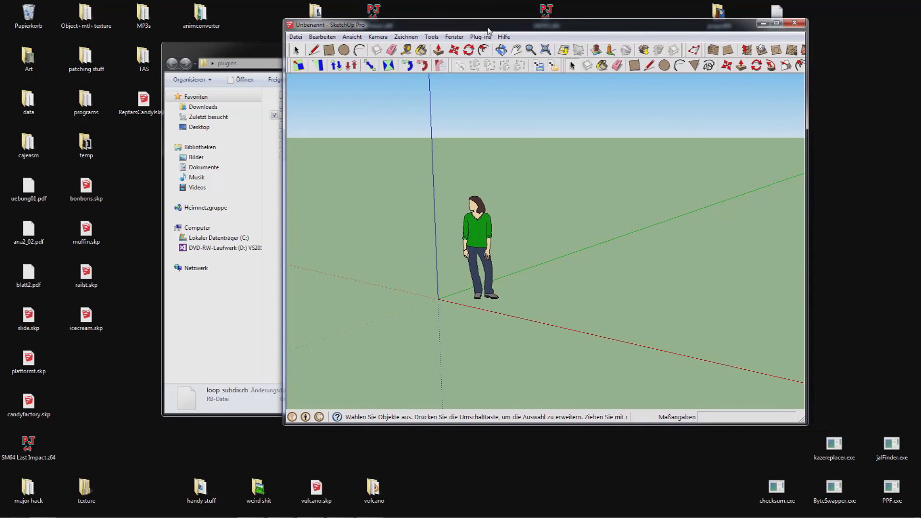
mouse_move(488, 31)
left_mouse_down()
mouse_move(200, 1)
mouse_move(67, 7)
left_mouse_up()
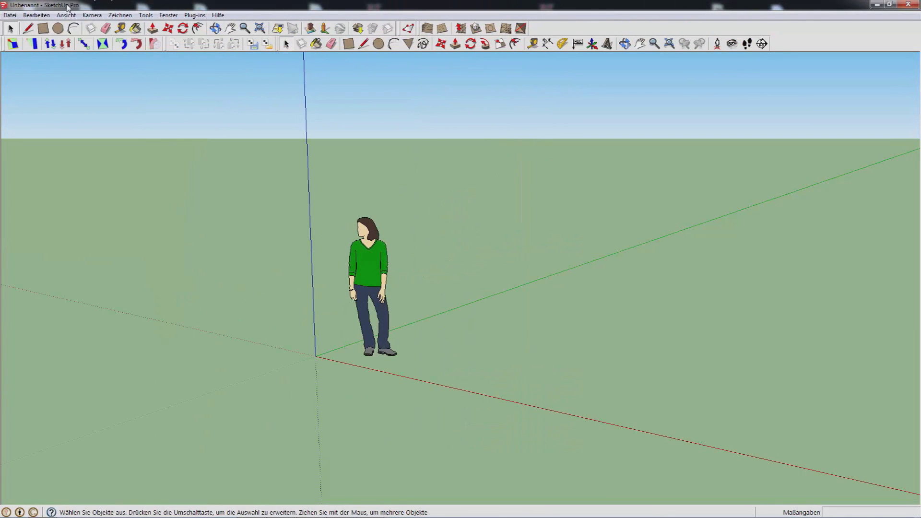
Review the available toolbars and which ones are enabled, such as Großer Funktionssatz, UV Toolkit² and Vertex Tools
left_click(65, 15)
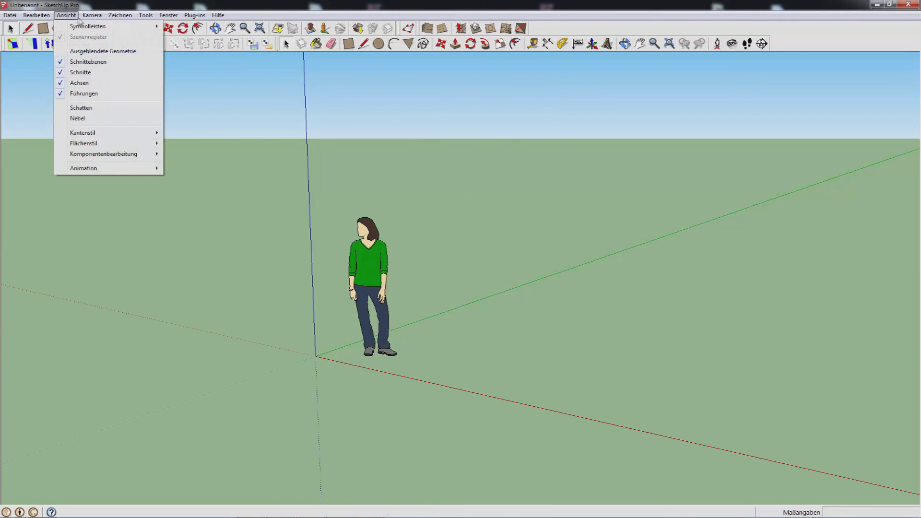
mouse_move(73, 29)
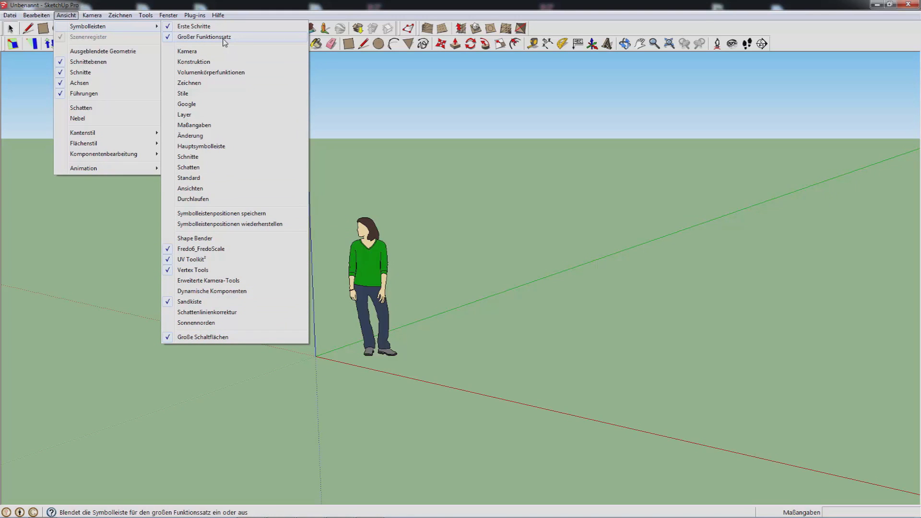
left_click(344, 81)
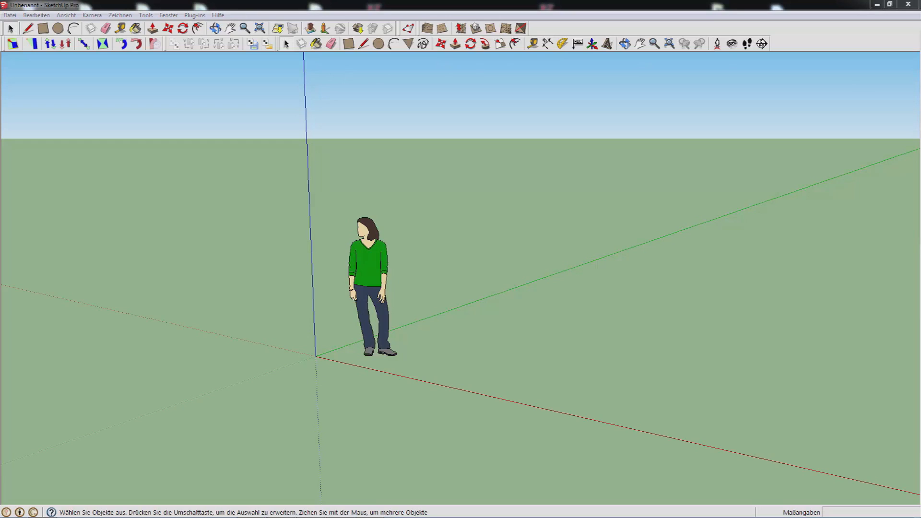
Examine the scene around the standing figure by orbiting the camera and zooming in and out
middle_click_drag(404, 259, 401, 269)
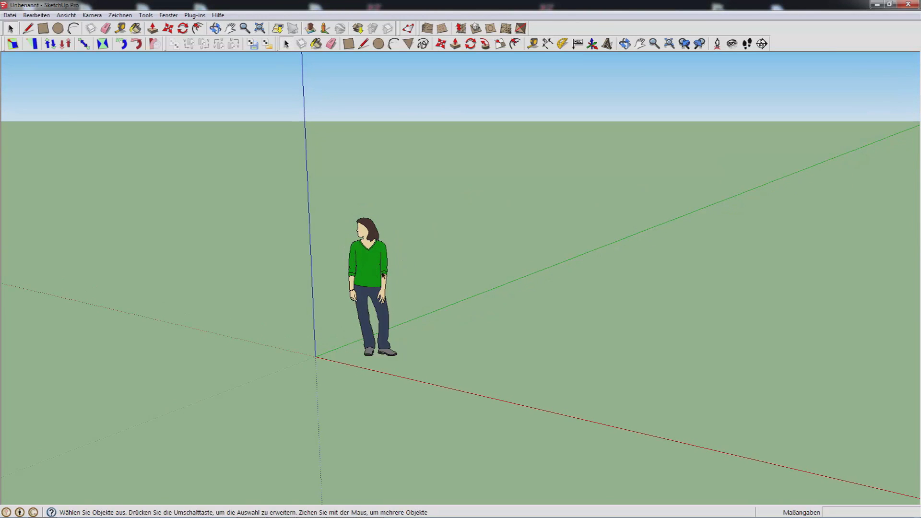
key("o")
left_click_drag(453, 257, 498, 306)
key("space")
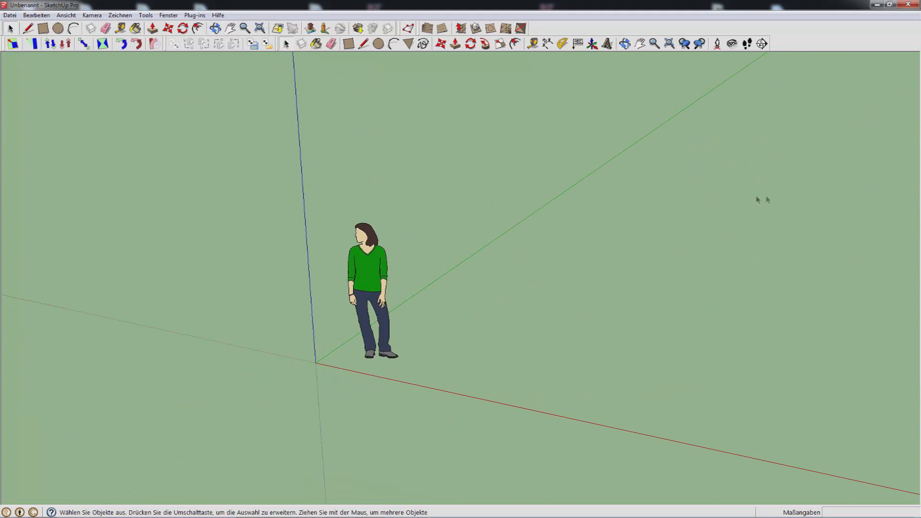
scroll(841, 185, "down", 4)
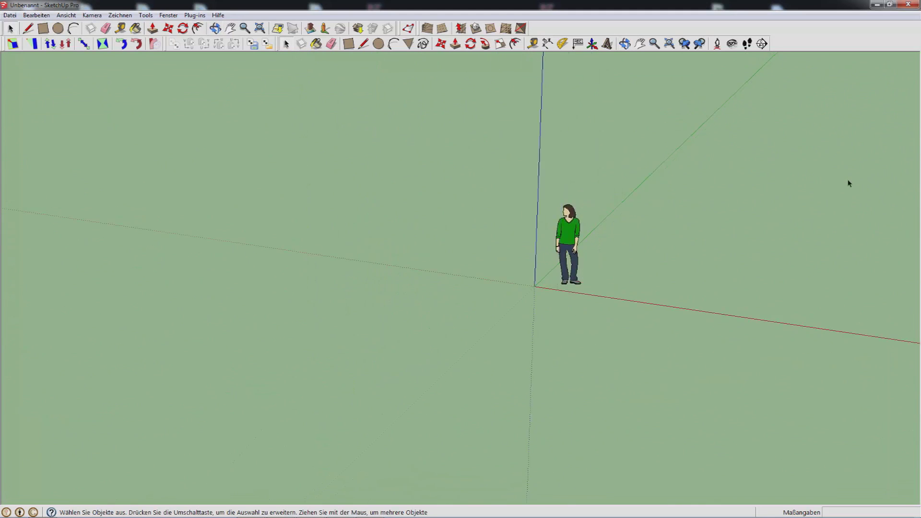
scroll(40, 245, "up", 3)
scroll(44, 243, "down", 4)
scroll(47, 246, "down", 2)
scroll(746, 279, "up", 4)
scroll(840, 261, "down", 4)
scroll(142, 378, "down", 5)
Delete the standing person figure near the origin
middle_click_drag(621, 273, 566, 325)
scroll(466, 251, "up", 1)
left_click(473, 210)
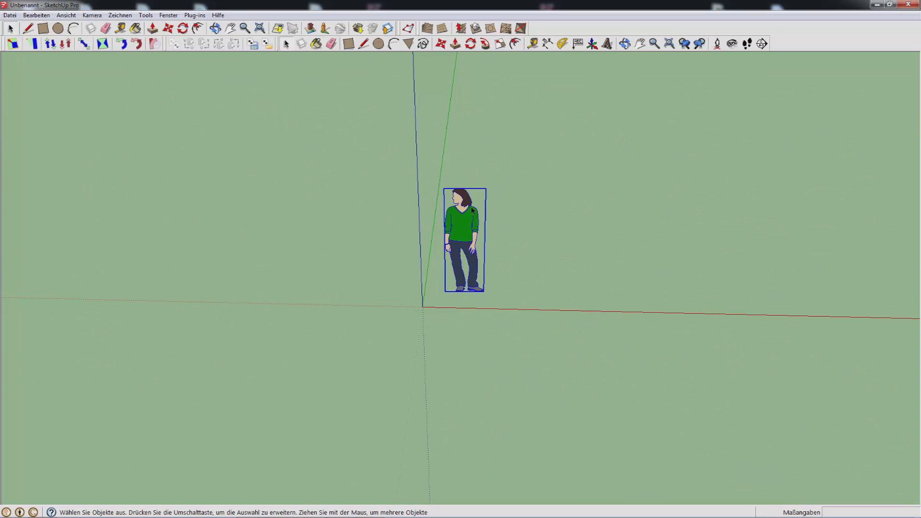
key("Delete")
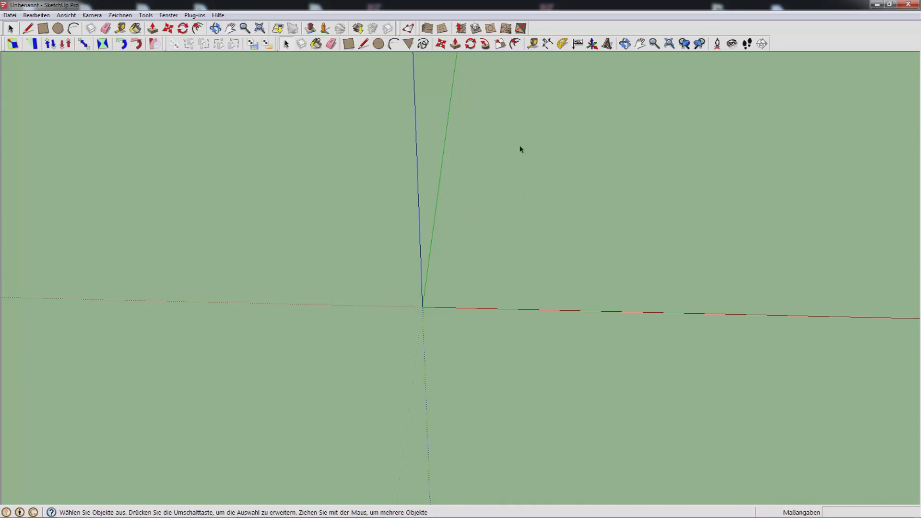
left_click(346, 46)
left_click(362, 44)
left_click(378, 46)
left_click(392, 45)
left_click(408, 45)
left_click(456, 46)
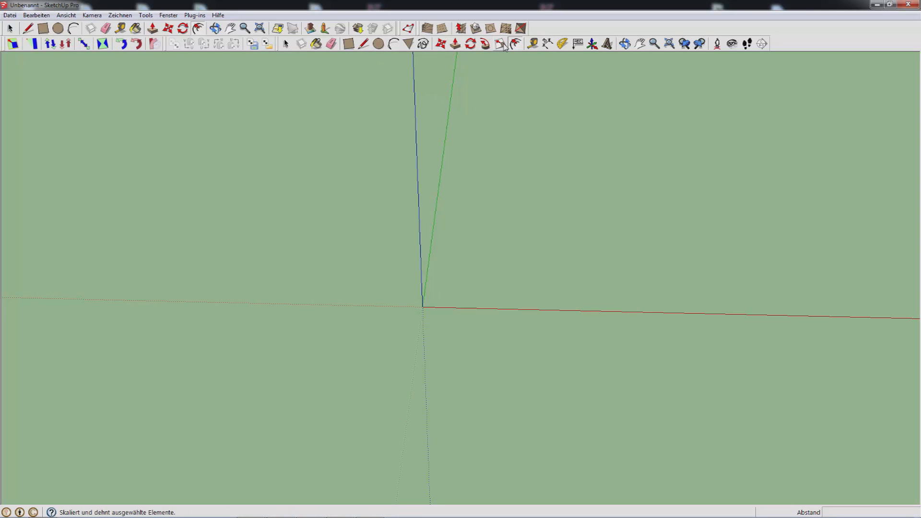
Draw a large rectangle on the ground plane with one corner at the origin
left_click(350, 44)
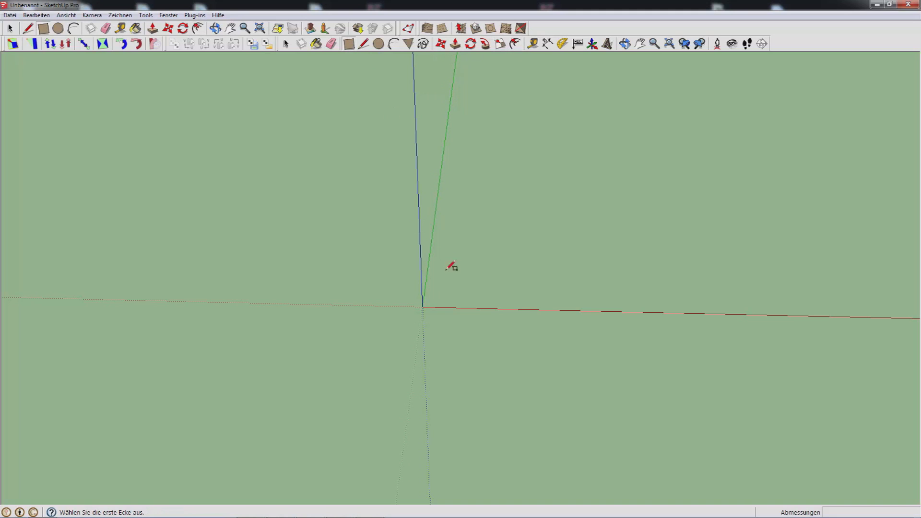
left_click(423, 306)
left_click(768, 117)
Reverse the rectangle's face so its white front side points upward
middle_click_drag(563, 202, 590, 277)
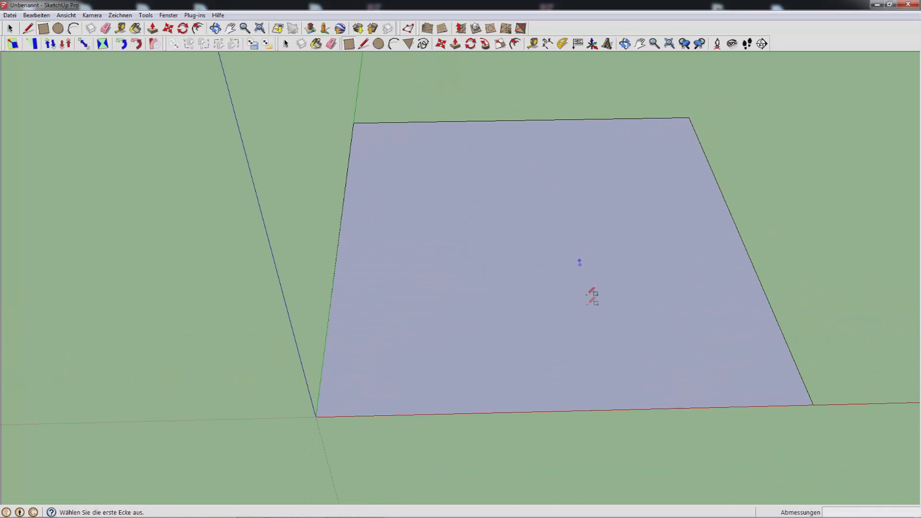
middle_click_drag(584, 325, 556, 339)
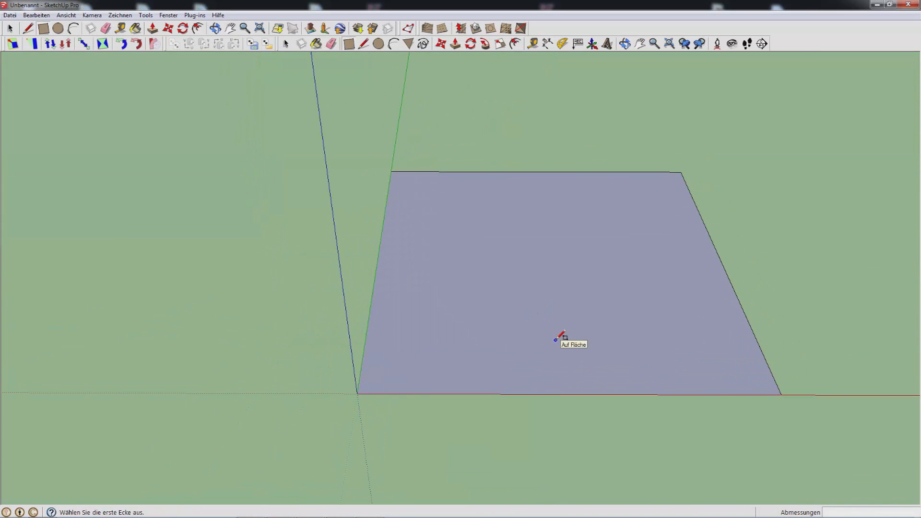
middle_click_drag(566, 319, 538, 249)
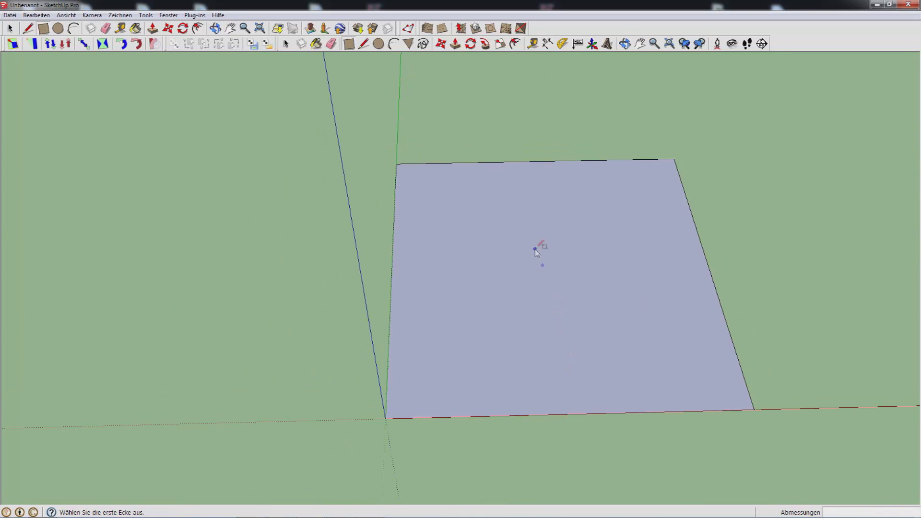
right_click(536, 249)
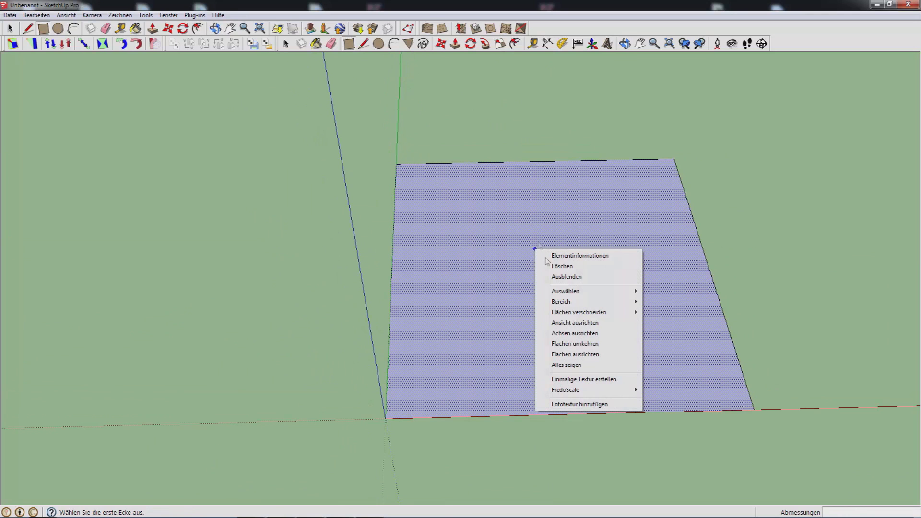
left_click(591, 345)
Draw a closed, irregular six-sided outline on the rectangle with the Line tool
middle_click_drag(617, 329, 450, 291)
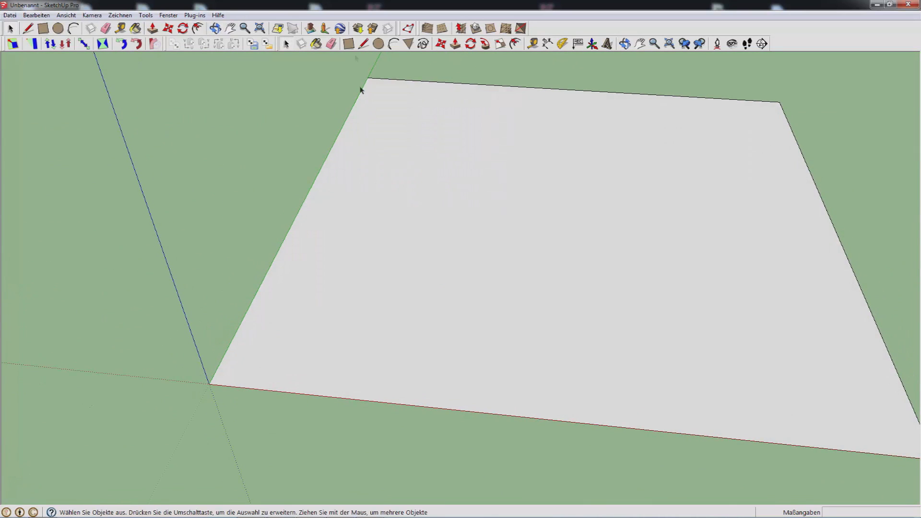
left_click(363, 43)
mouse_move(421, 150)
middle_mouse_down()
mouse_move(450, 217)
mouse_move(511, 269)
middle_mouse_up()
middle_click_drag(329, 319, 434, 300)
left_click(435, 304)
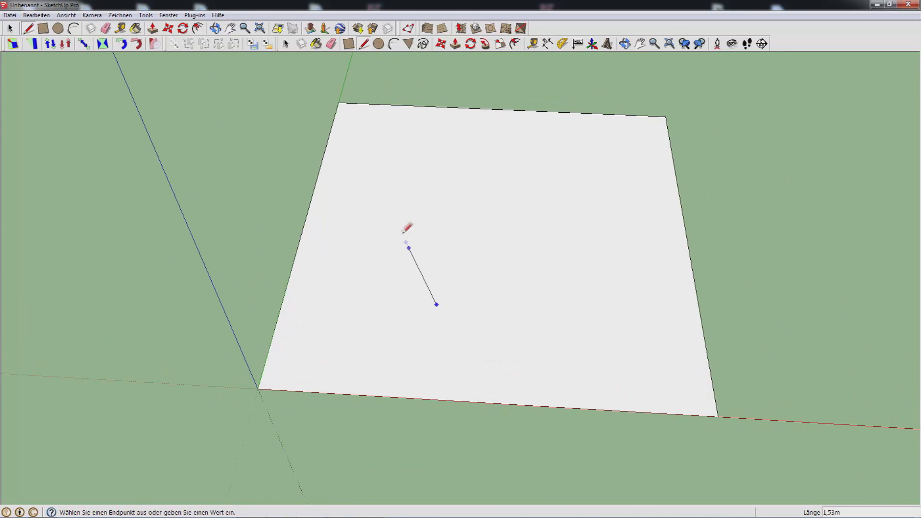
left_click(387, 228)
left_click(462, 146)
left_click(604, 152)
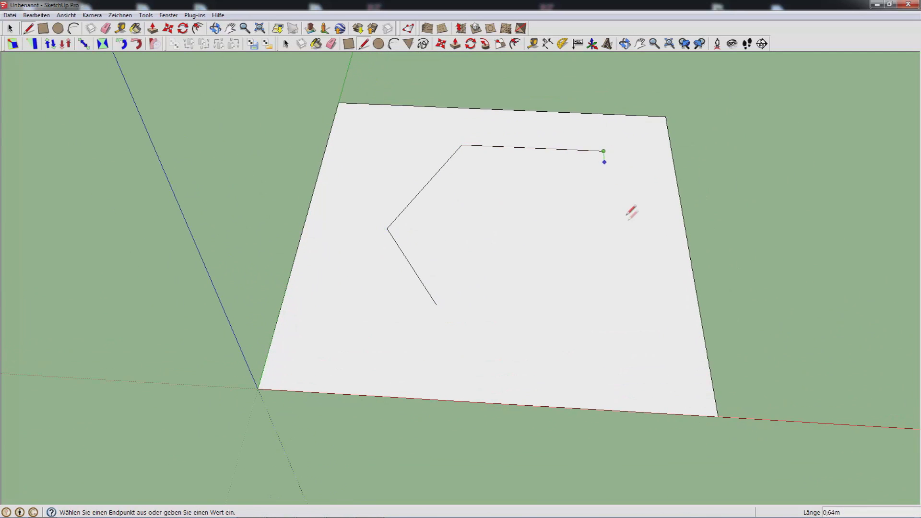
left_click(638, 262)
left_click(534, 331)
left_click(436, 304)
Try drawing a circle inside the six-sided outline, and undo it
mouse_move(450, 294)
middle_mouse_down()
mouse_move(469, 278)
mouse_move(494, 164)
mouse_move(391, 58)
middle_mouse_up()
left_click(378, 44)
middle_click_drag(431, 137, 493, 302)
left_click(504, 224)
left_click(578, 195)
middle_click_drag(586, 171, 433, 345)
key("ctrl+z")
Delete the front edge of the six-sided outline and redraw it with the Line tool
key("space")
left_click(409, 346)
key("Delete")
key("l")
left_click(581, 373)
left_click(415, 345)
Select the six-sided face inside the rectangle
scroll(442, 307, "down", 2)
key("space")
left_click(452, 286)
middle_click_drag(452, 285, 473, 245)
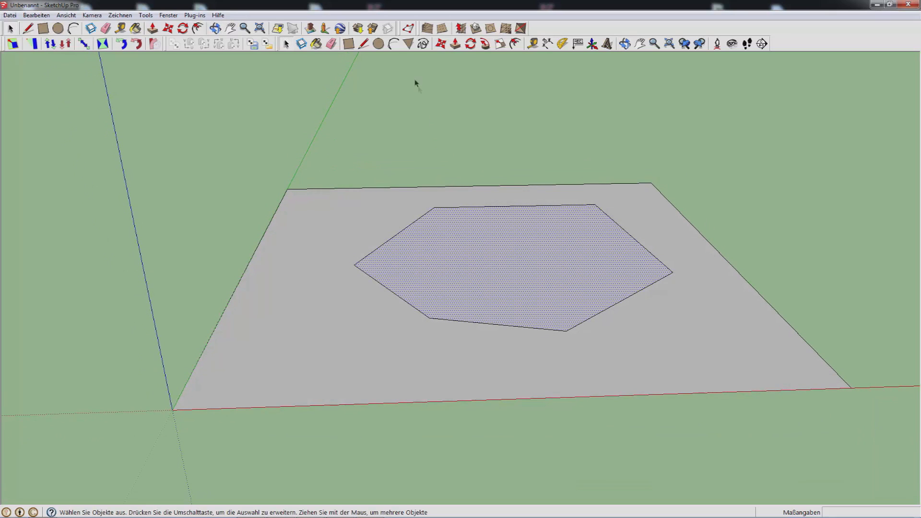
Try drawing an arc with a bulge of about 0.76 m inside the six-sided face
left_click(394, 43)
middle_click_drag(458, 160, 460, 282)
left_click(451, 279)
left_click(558, 275)
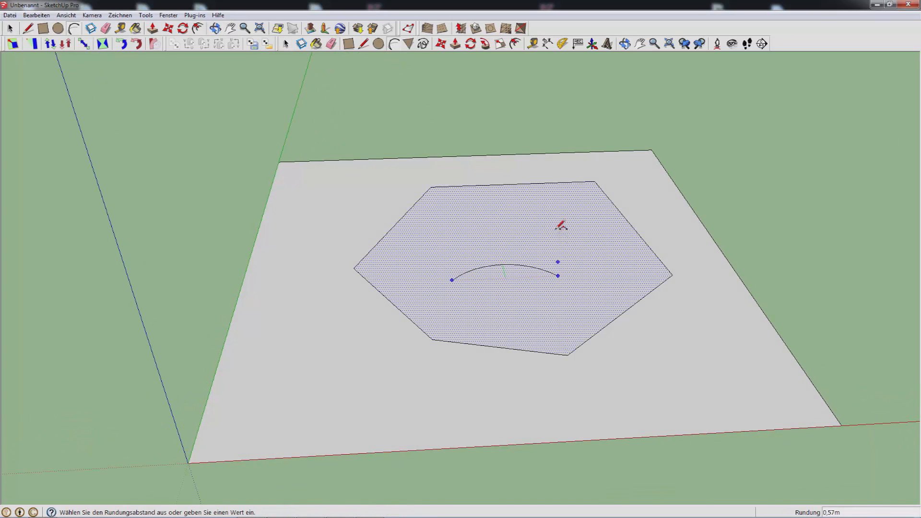
left_click(546, 307)
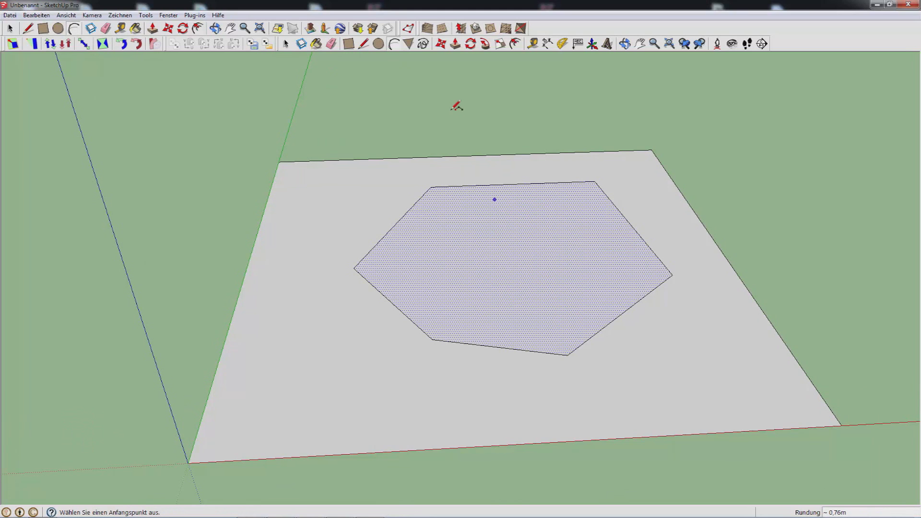
Try drawing a polygon inside the six-sided face, setting its sides to 3, 4 and 5 and its radius to 2,4m
left_click(422, 44)
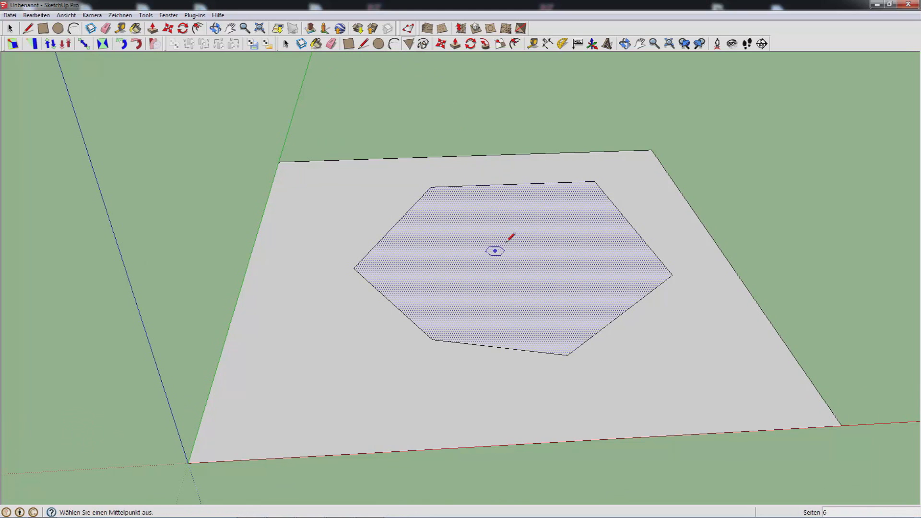
middle_click_drag(507, 242, 516, 275)
left_click(501, 250)
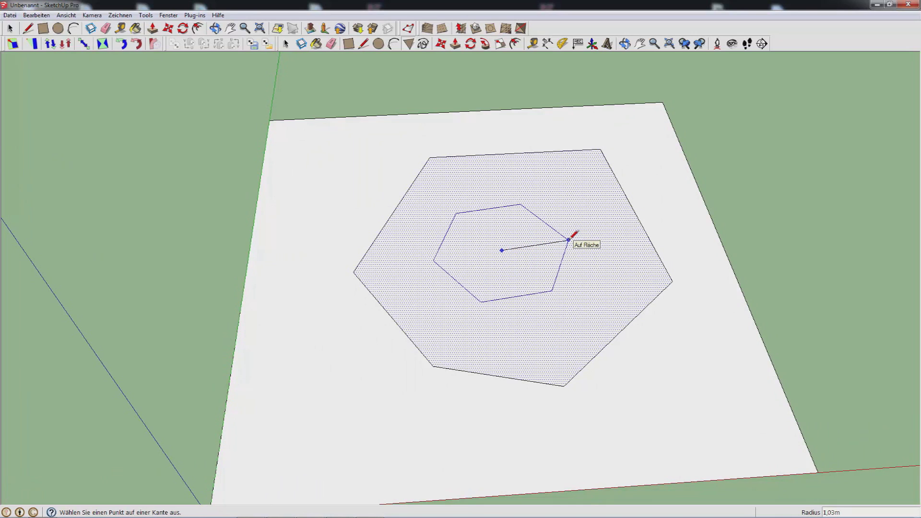
key("Return")
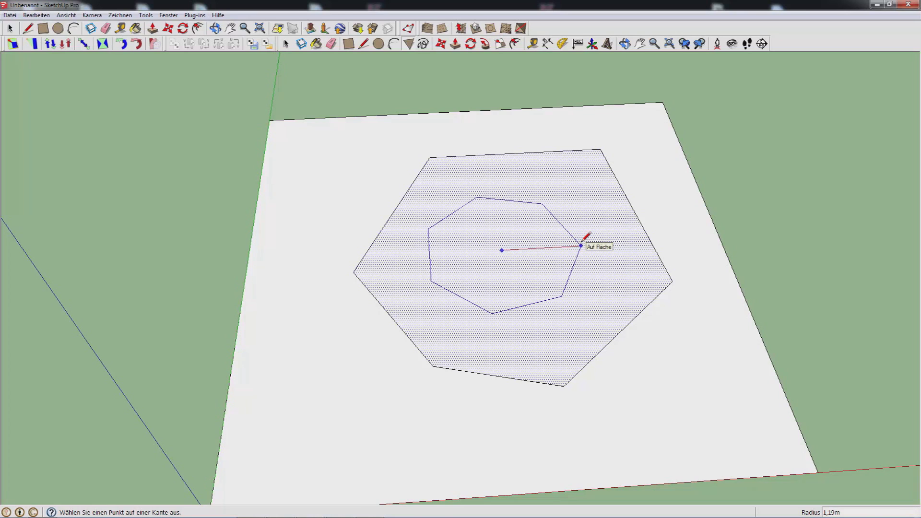
type("3s")
key("Return")
type("4s")
key("Return")
type("5s")
key("Return")
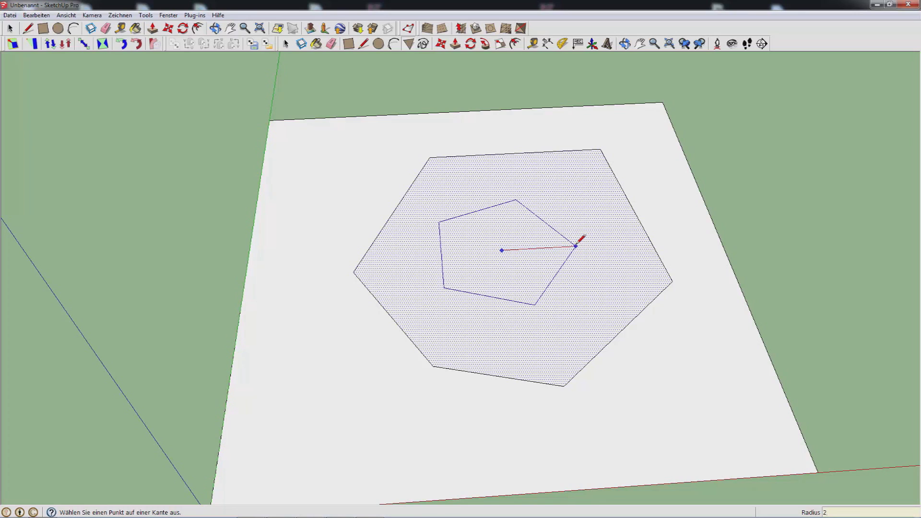
type("2,4m")
key("Return")
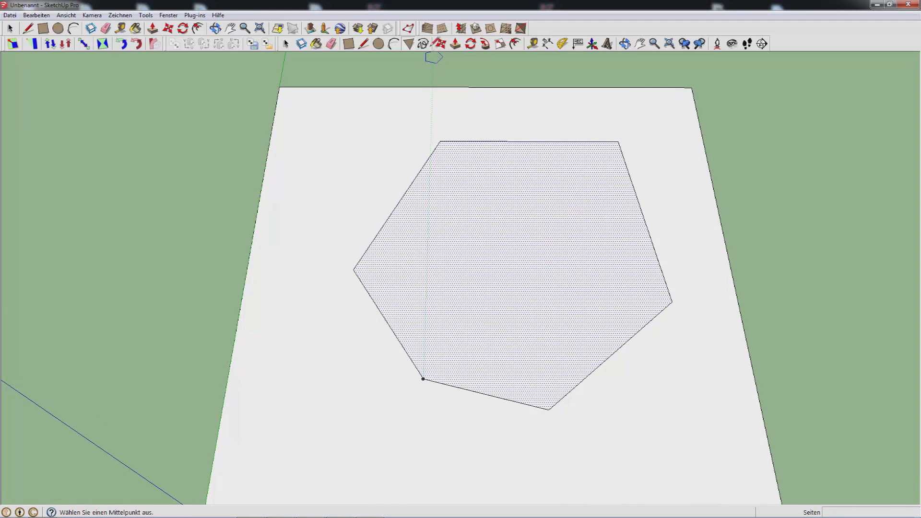
Try drawing a freehand line inside the six-sided face, and undo it
left_click(423, 44)
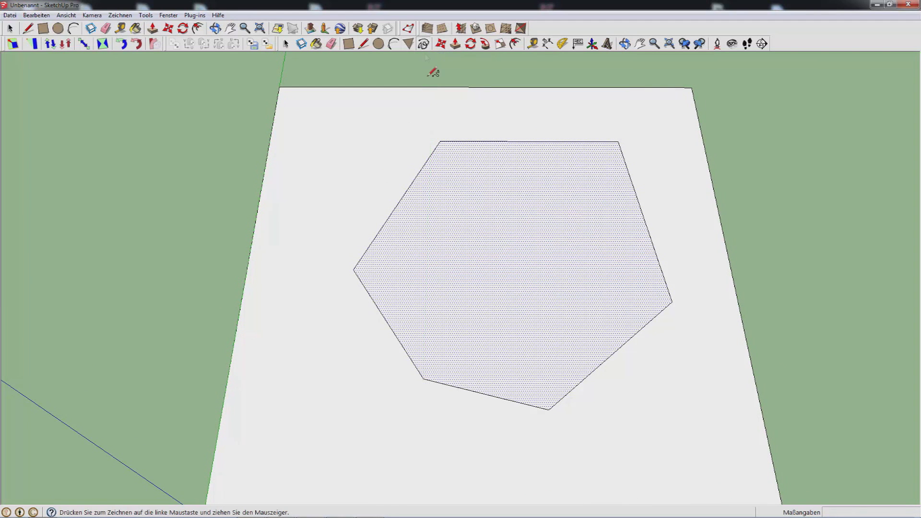
mouse_move(436, 299)
left_mouse_down()
mouse_move(458, 196)
mouse_move(589, 303)
mouse_move(509, 272)
mouse_move(462, 299)
mouse_move(437, 299)
left_mouse_up()
key("ctrl+z")
Try moving the selected six-sided face with the Move tool
middle_click_drag(491, 269, 499, 177)
left_click(441, 45)
mouse_move(537, 219)
left_mouse_down()
mouse_move(498, 195)
mouse_move(533, 296)
mouse_move(549, 245)
mouse_move(527, 220)
left_mouse_up()
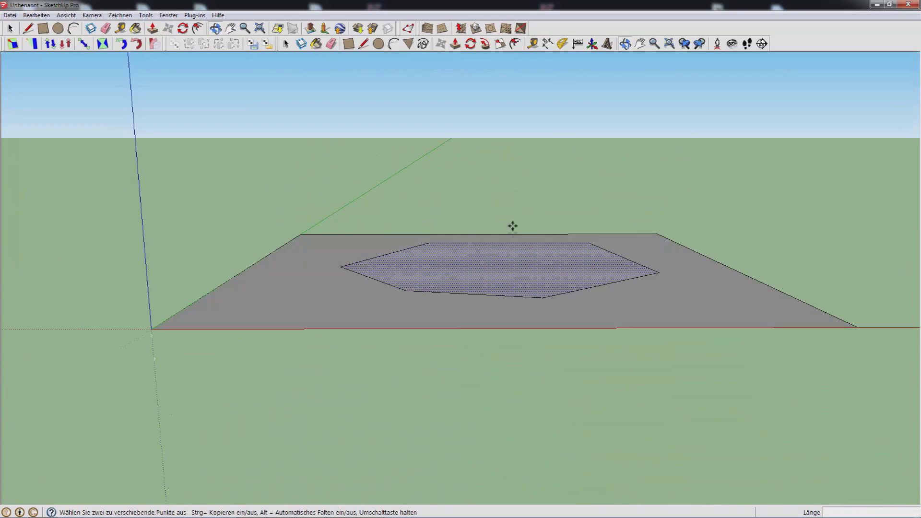
left_click(522, 225)
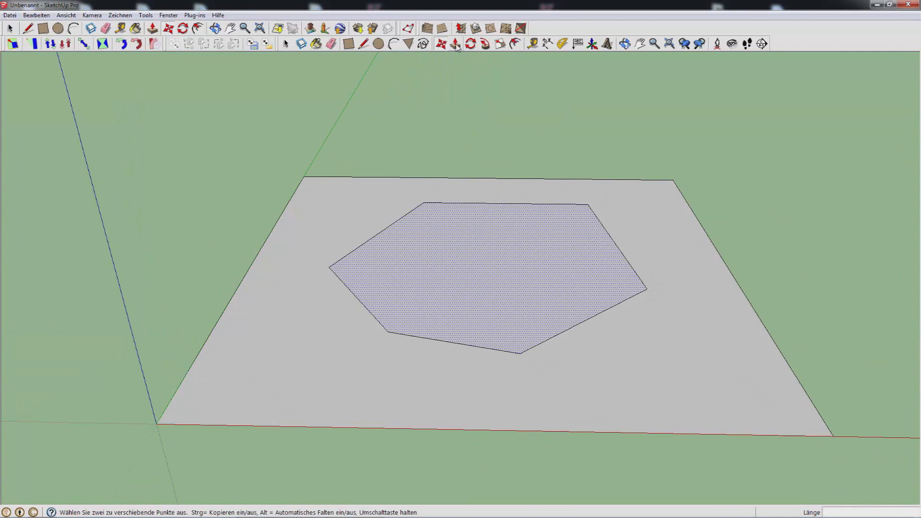
Push/Pull the rectangle face surrounding the six-sided outline upward by about 0.67 m
left_click(455, 44)
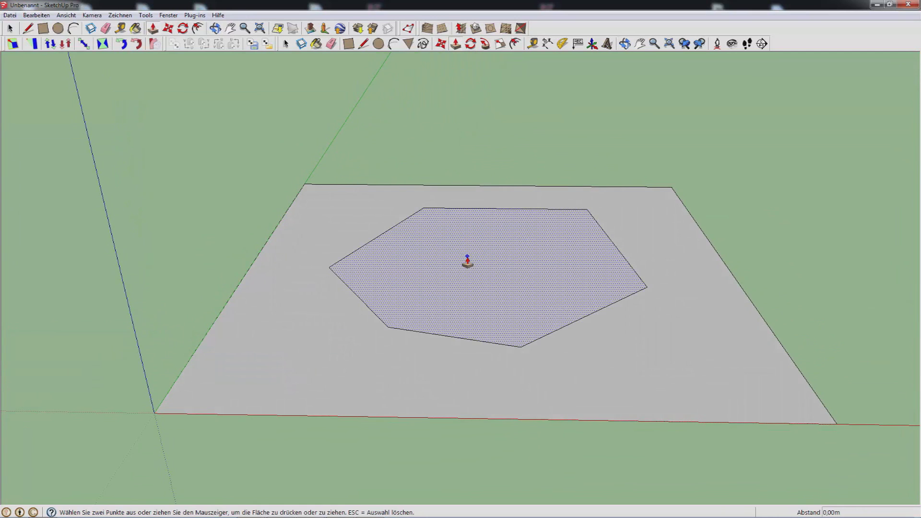
middle_click_drag(467, 261, 482, 246)
middle_click_drag(639, 348, 638, 292)
left_click(638, 293)
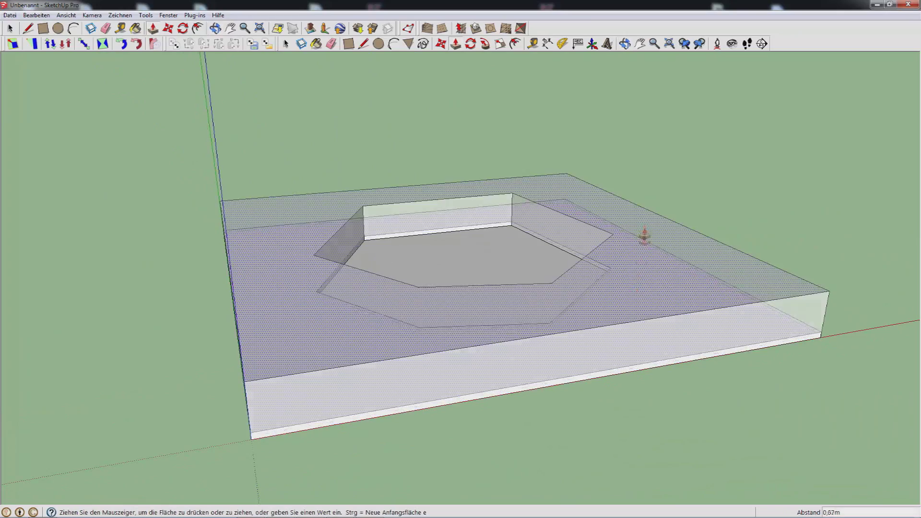
left_click(643, 244)
Try rotating the back wall of the six-sided recess in its own plane, and undo the rotation
middle_click_drag(643, 244, 582, 307)
scroll(497, 186, "up", 3)
middle_click_drag(561, 254, 482, 77)
middle_click_drag(473, 216, 488, 298)
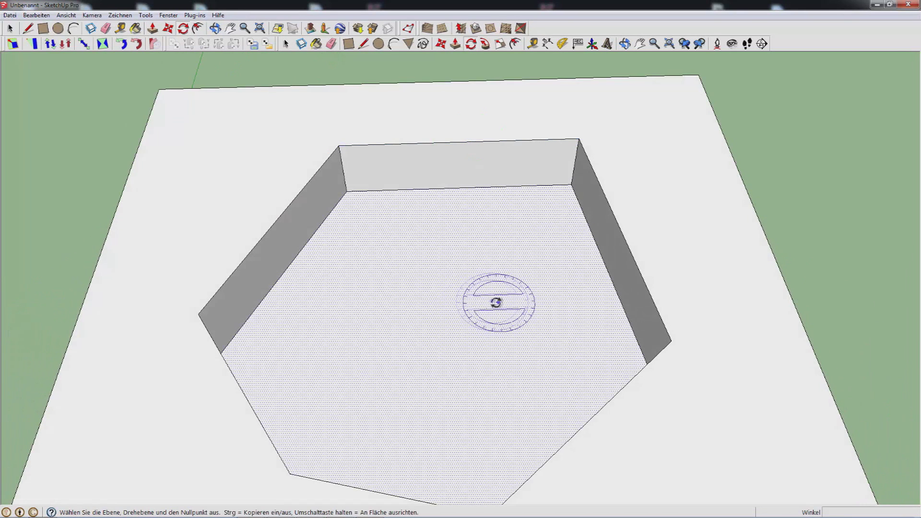
key("q")
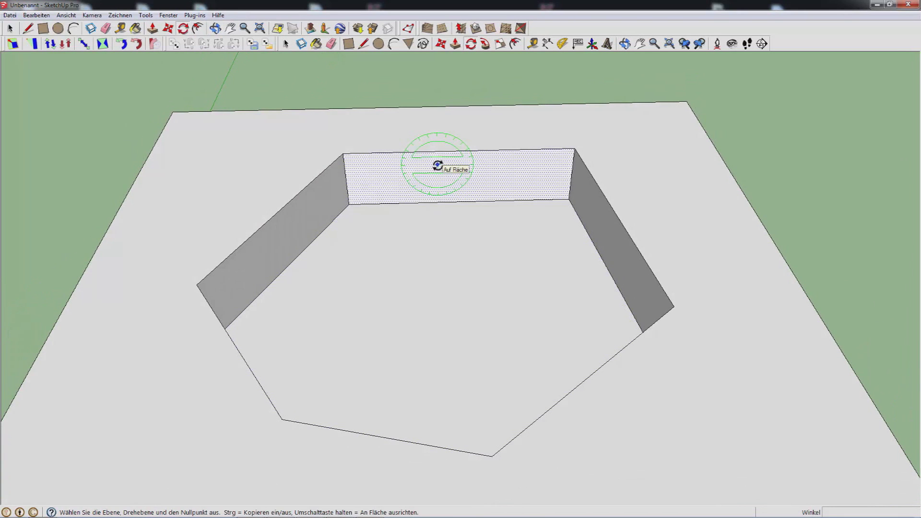
left_click(437, 168)
left_click(527, 170)
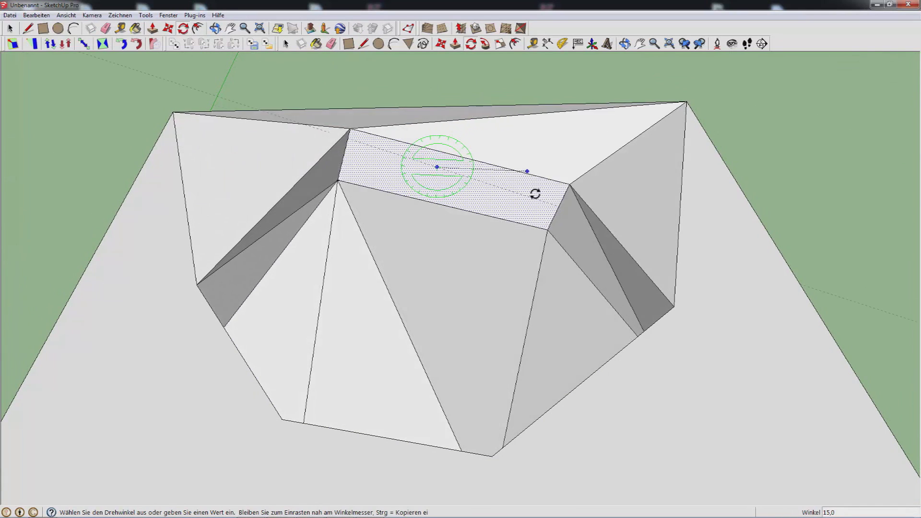
left_click(525, 218)
middle_click_drag(524, 218, 504, 196)
scroll(503, 196, "down", 2)
key("ctrl+z")
Select the floor of the six-sided recess together with its bounding edges
middle_click_drag(493, 244, 469, 357)
scroll(466, 251, "up", 3)
scroll(487, 275, "down", 3)
key("space")
middle_click_drag(487, 275, 444, 350)
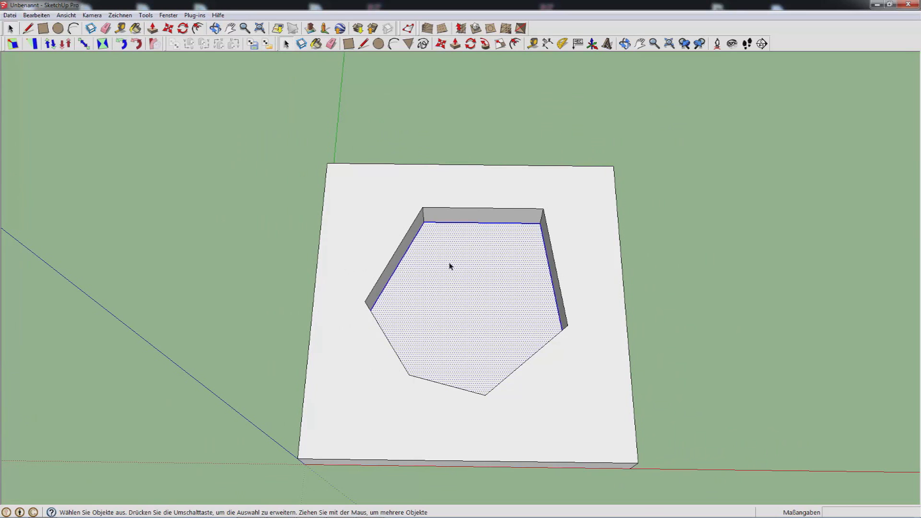
middle_click_drag(454, 261, 429, 336)
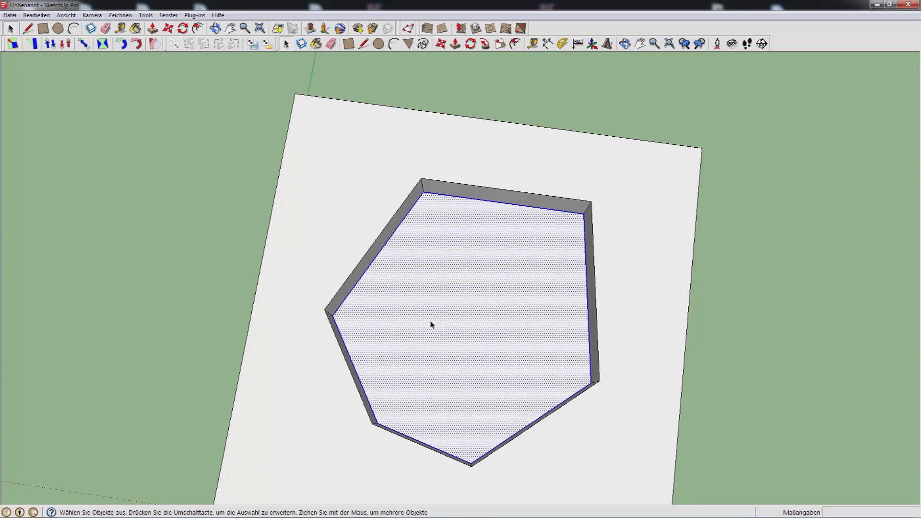
middle_click_drag(453, 293, 461, 272)
double_click(461, 272)
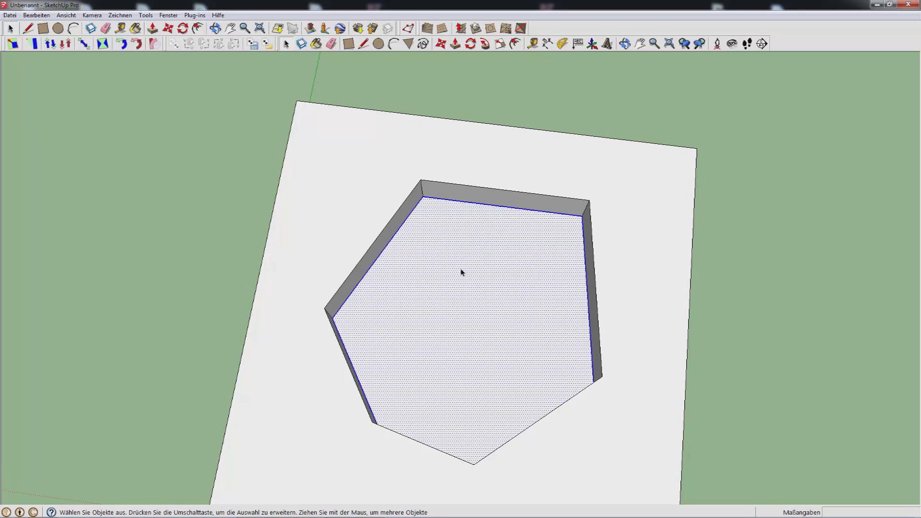
Select the whole model and rotate it horizontally about a point on the recess floor
key("ctrl+a")
mouse_move(463, 271)
middle_mouse_down()
mouse_move(468, 282)
mouse_move(479, 276)
middle_mouse_up()
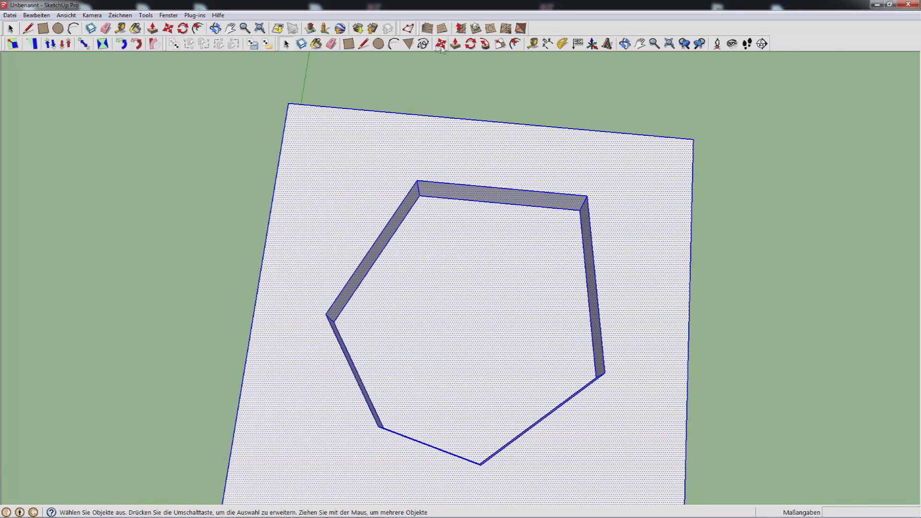
left_click(470, 44)
left_click(464, 281)
left_click(521, 272)
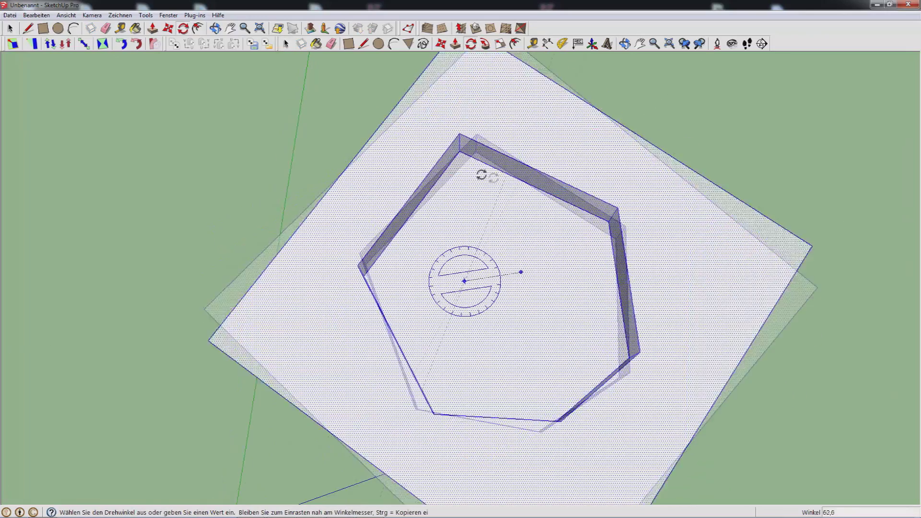
left_click(561, 310)
middle_click_drag(505, 315, 476, 192)
scroll(482, 254, "down", 3)
scroll(475, 266, "up", 3)
Draw a path of three connected line segments starting at the block's lower front corner
left_click(485, 45)
middle_click_drag(551, 278, 450, 381)
middle_click_drag(449, 338, 509, 363)
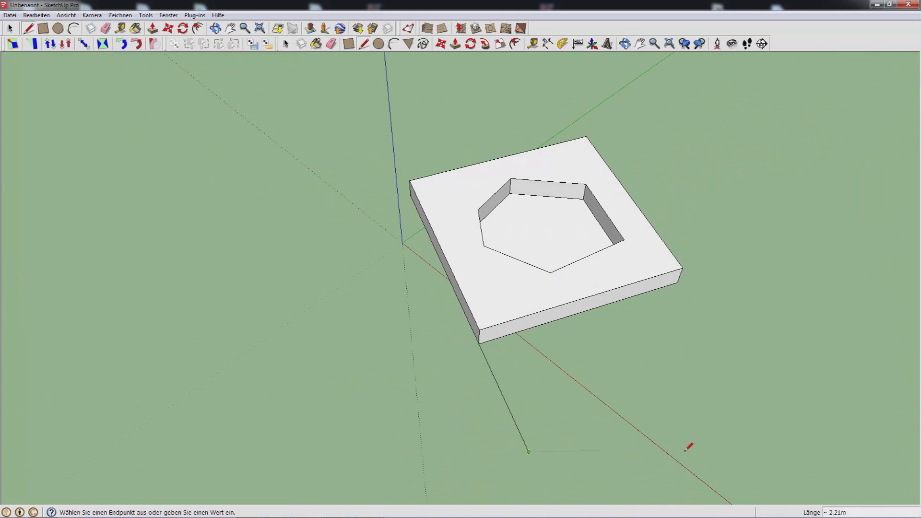
middle_click_drag(702, 414, 488, 315)
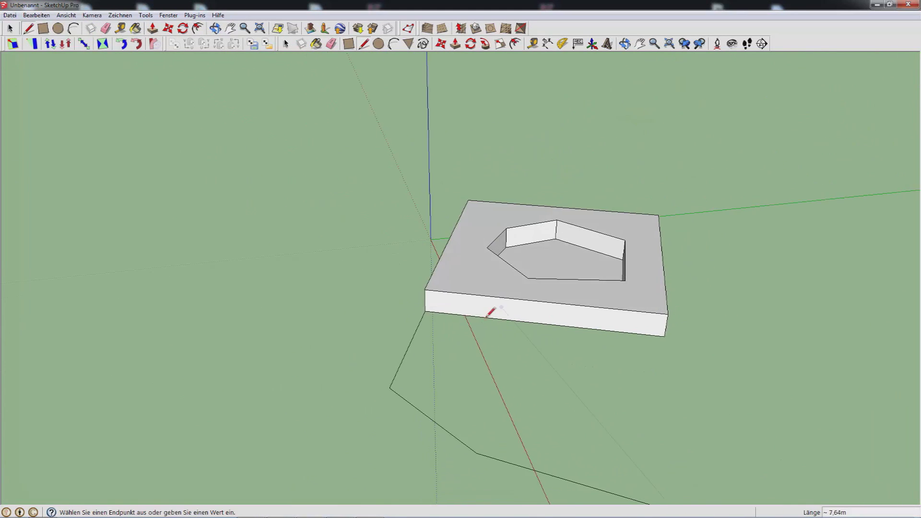
Delete the block's front, top, bottom and adjoining side faces
key("space")
scroll(446, 307, "up", 5)
left_click(438, 305)
key("Delete")
left_click(451, 267)
key("Delete")
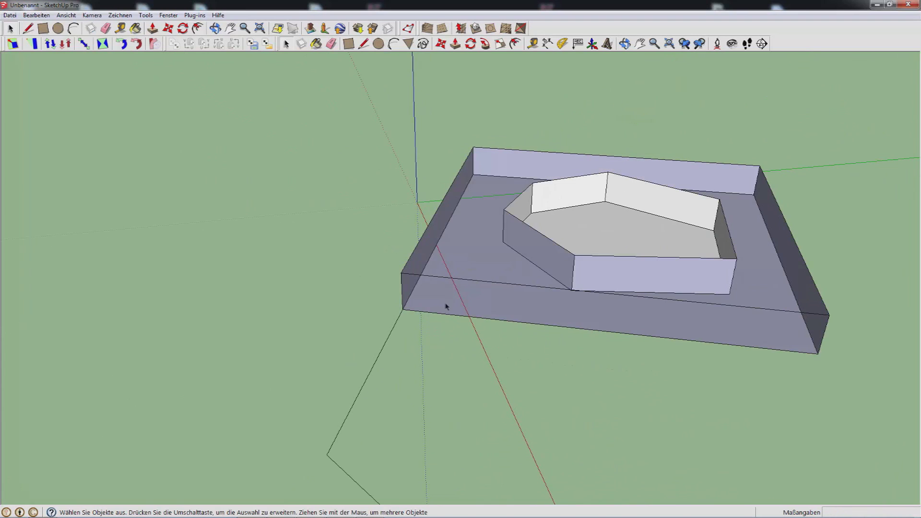
left_click(446, 305)
key("Delete")
left_click(407, 283)
key("Delete")
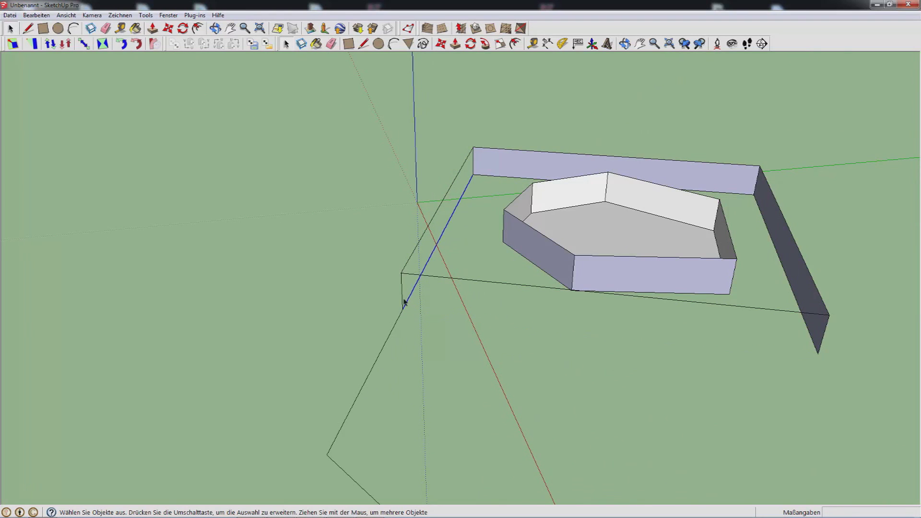
Delete everything that remains of the block, including the six-sided recess, but keep the drawn path
left_click(413, 276, "shift")
key("Delete")
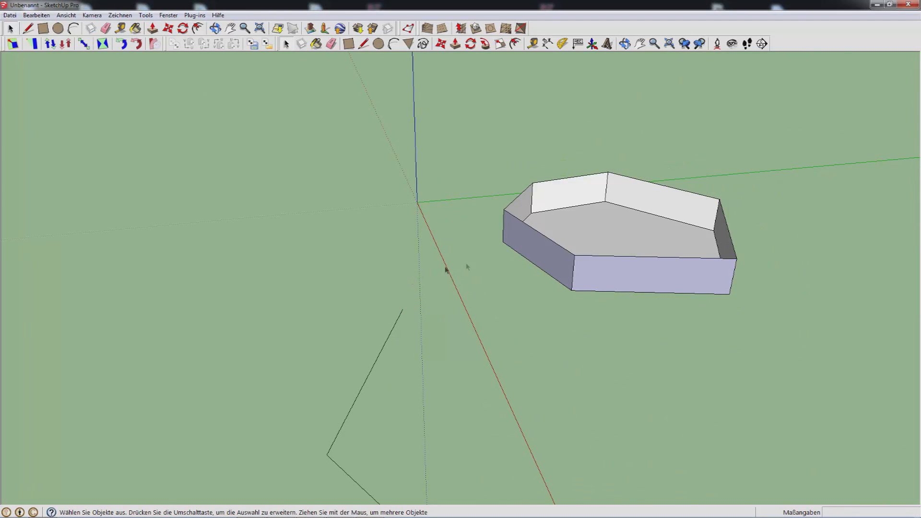
triple_click(536, 262)
key("Delete")
Draw an upright rectangle and an adjoining triangle at the path's start with the Line tool, and remove their shared edge
middle_click_drag(493, 294, 436, 237)
key("l")
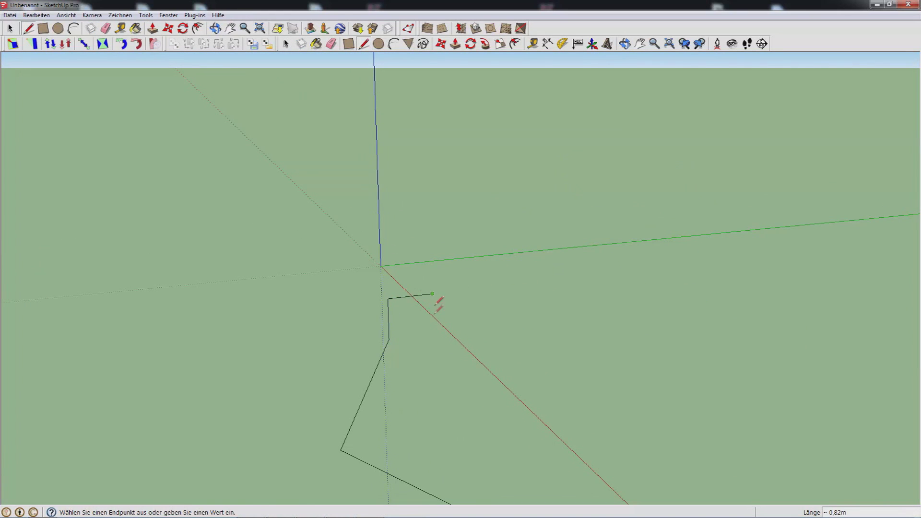
left_click(389, 338)
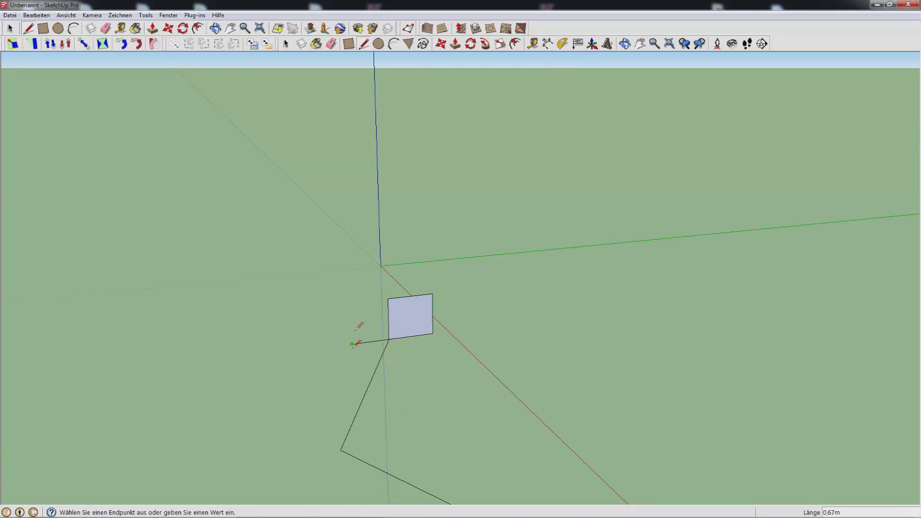
left_click(389, 299)
key("space")
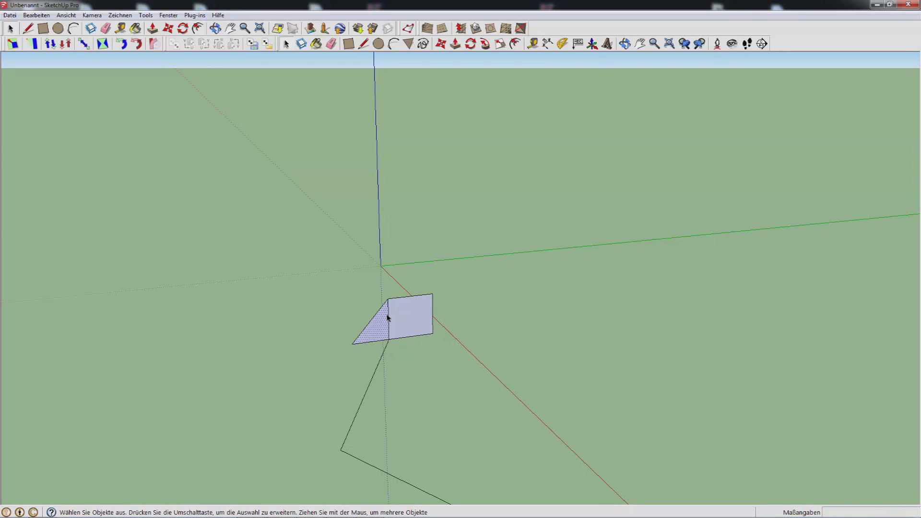
mouse_move(388, 317)
middle_mouse_down()
mouse_move(493, 329)
mouse_move(388, 307)
middle_mouse_up()
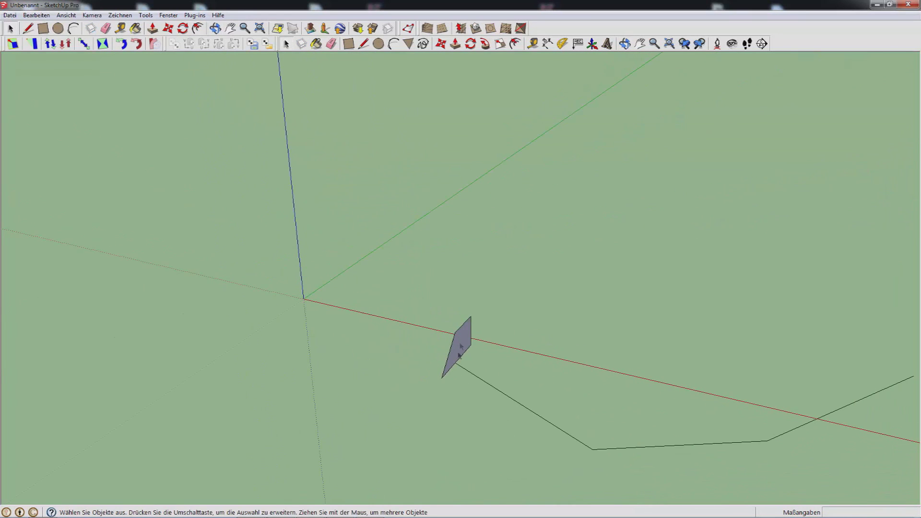
Try extruding the upright profile along the three-segment path with Follow Me, and undo it
left_click(485, 43)
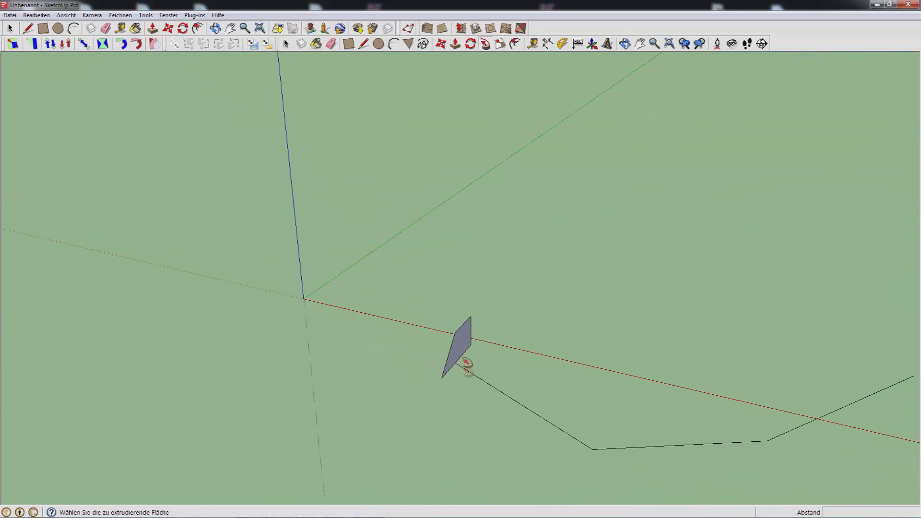
left_click_drag(462, 358, 787, 412)
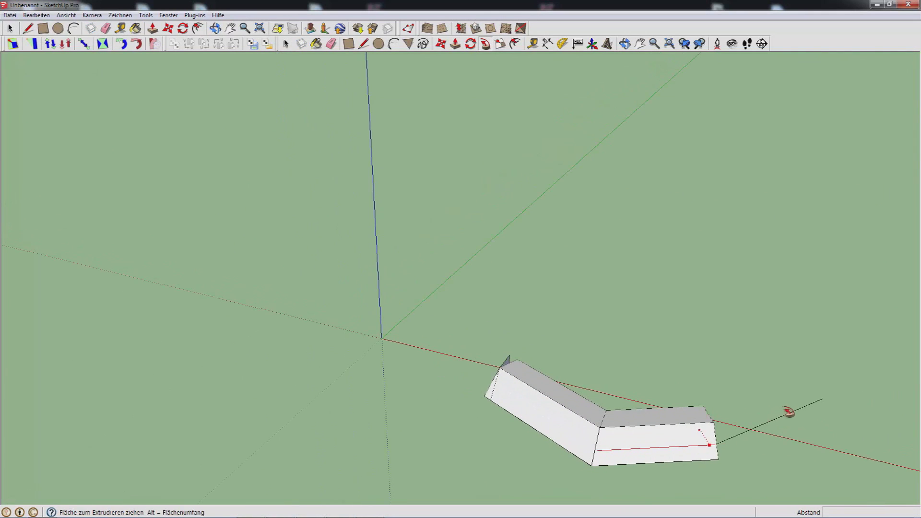
left_click_drag(739, 447, 826, 398)
middle_click_drag(783, 408, 422, 307)
scroll(464, 465, "up", 3)
middle_click_drag(438, 363, 528, 387)
key("ctrl+z")
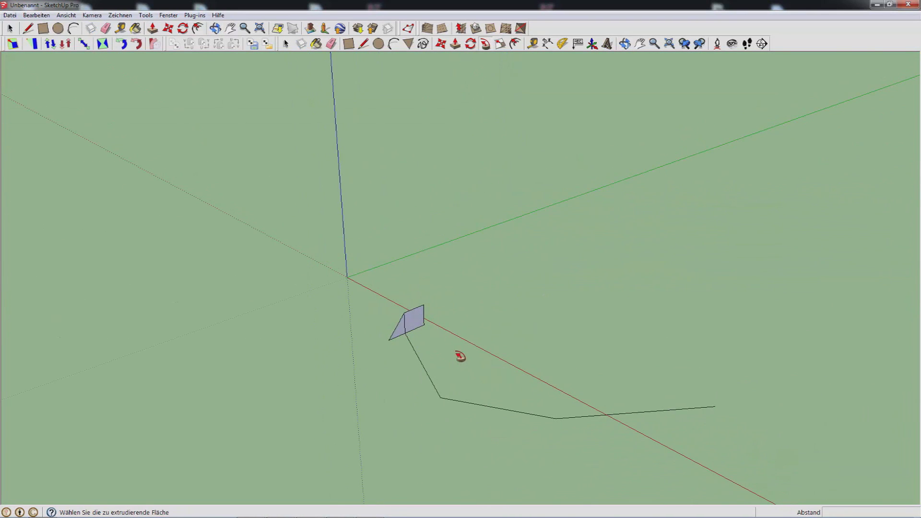
Try scaling the selected path lines uniformly from a corner of their bounding box, entering a factor of 4
middle_click_drag(414, 322, 539, 128)
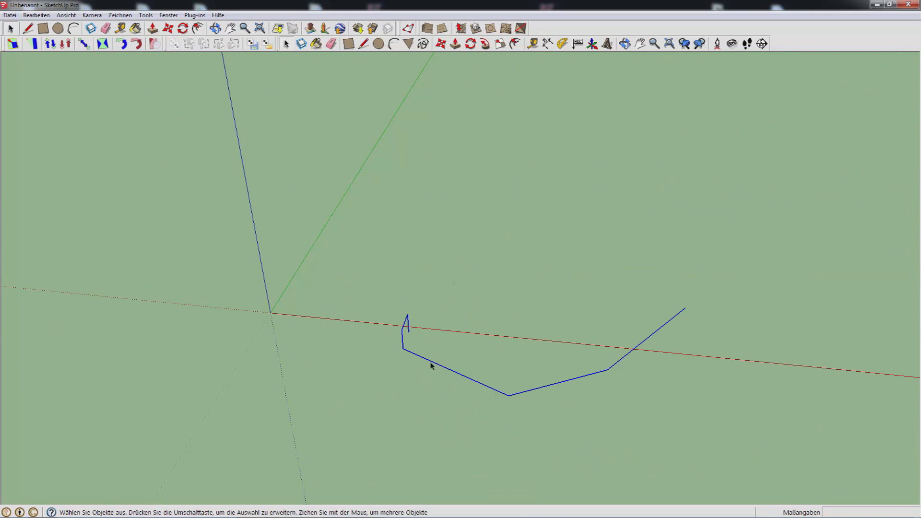
left_click(501, 44)
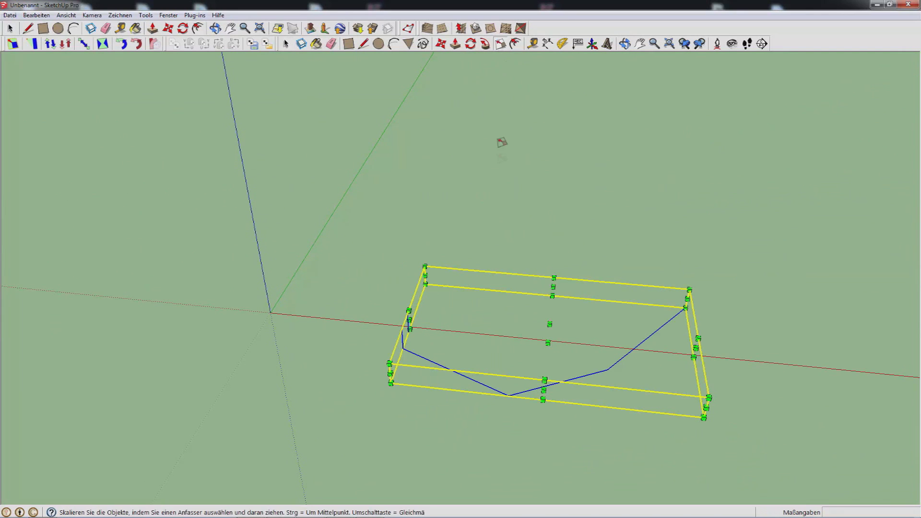
scroll(513, 234, "down", 3)
left_click_drag(455, 251, 248, 135)
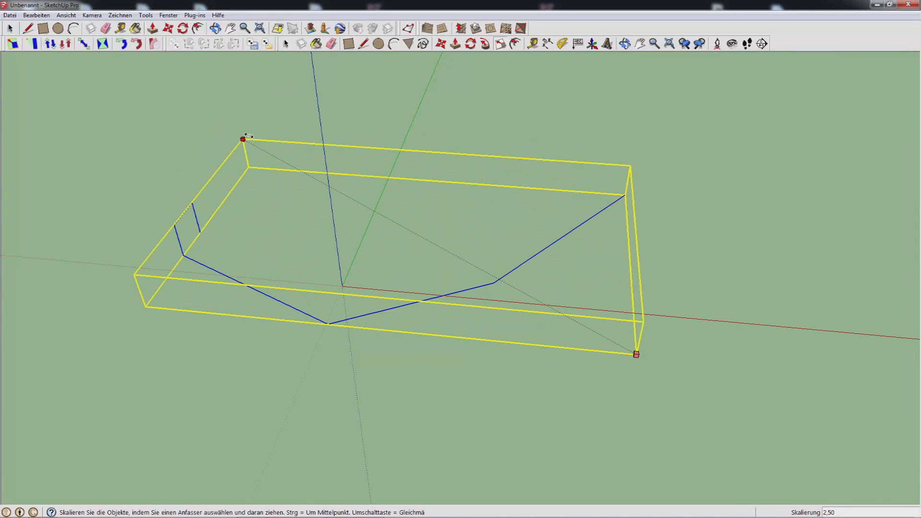
type("4")
key("Return")
Scale the selected lines uniformly by about 1.87, and along the red axis by about 0.67
left_click_drag(248, 134, 396, 187)
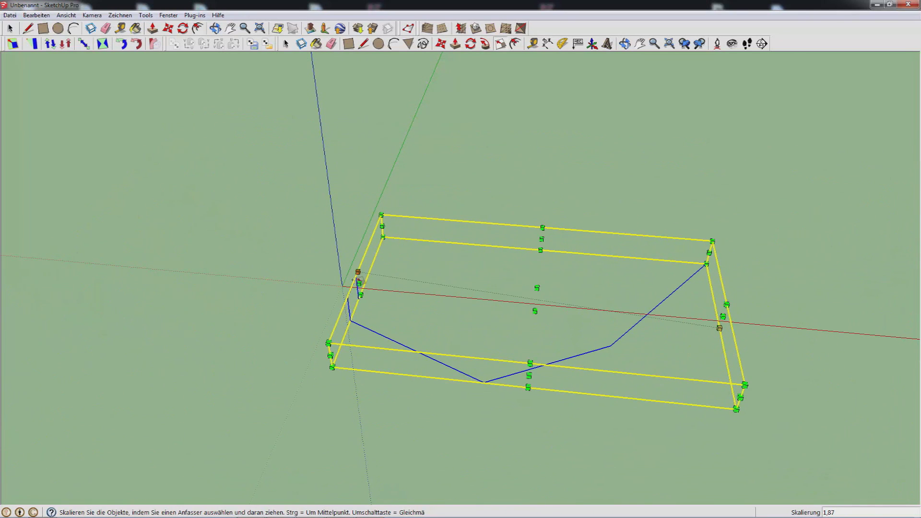
left_click_drag(358, 279, 475, 294)
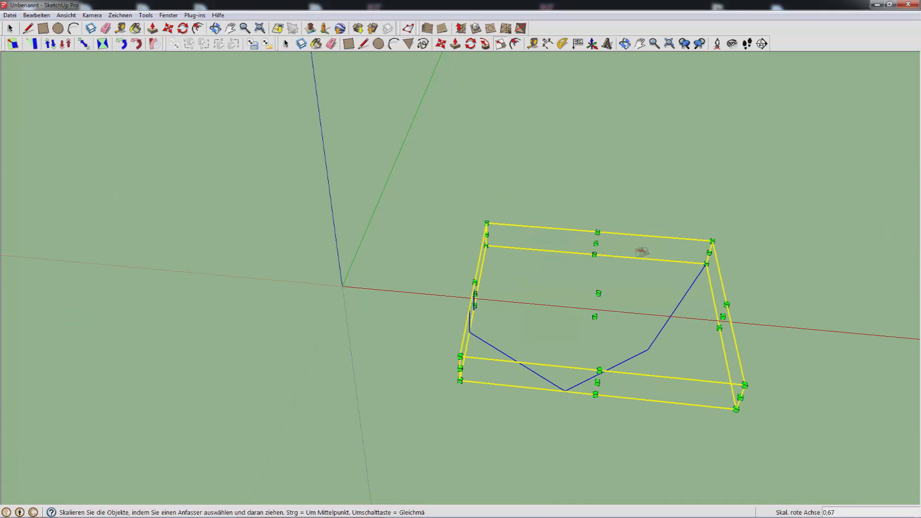
Stretch the selected path lines along the green axis with the Scale tool
left_click_drag(596, 243, 630, 180)
scroll(589, 180, "down", 1)
scroll(683, 323, "up", 2)
middle_click_drag(662, 314, 635, 278)
Draw a large flat pentagon centred on the origin and reaching past the path lines with the Polygon tool
left_click(515, 44)
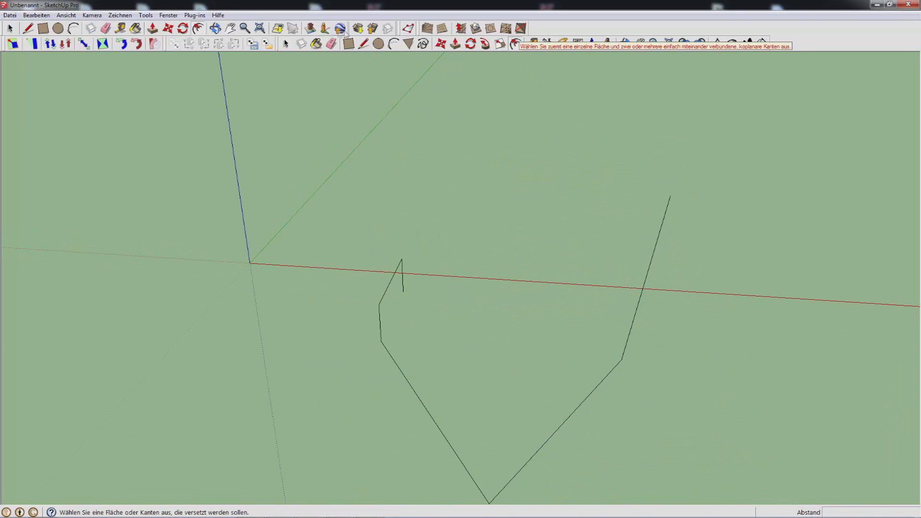
left_click(409, 45)
left_click(250, 263)
left_click(541, 166)
middle_click_drag(542, 166, 575, 144)
Offset the pentagon's outline inward to create a smaller concentric pentagon on its face
left_click(517, 44)
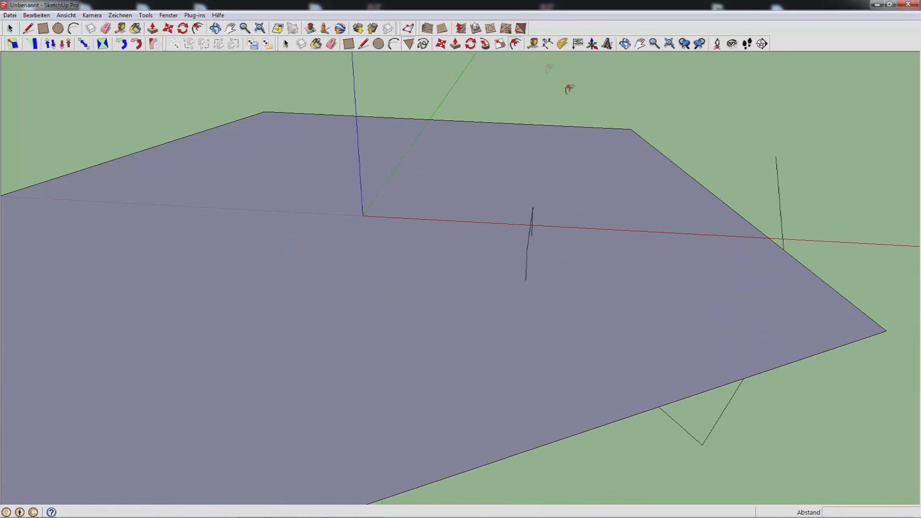
scroll(633, 197, "down", 2)
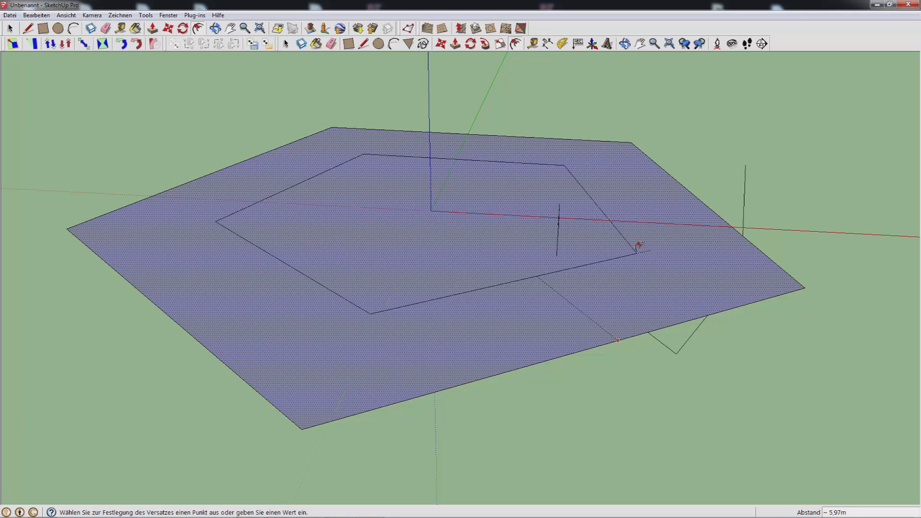
left_click(608, 242)
middle_click_drag(602, 249, 506, 288)
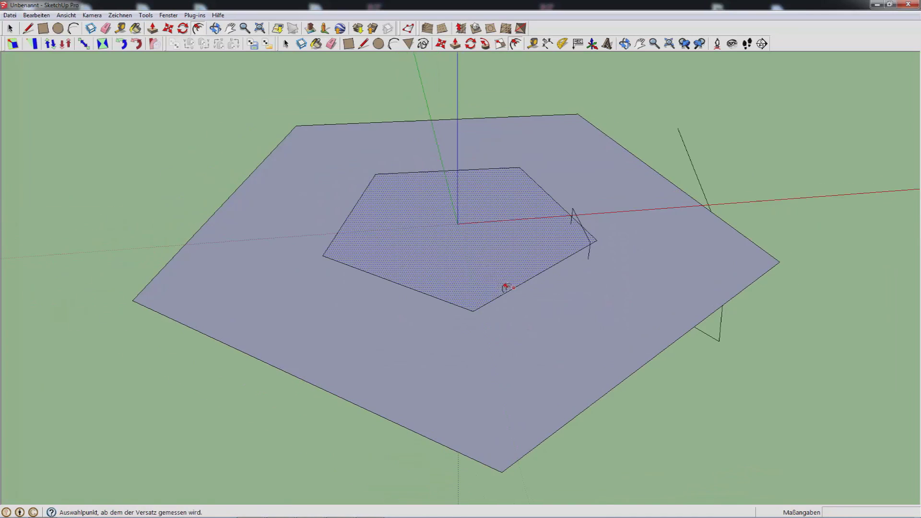
Select the inner and outer pentagon faces, reverse their orientation, and clear the selection
key("space")
left_click(522, 194)
left_click(574, 161, "shift")
right_click(574, 161)
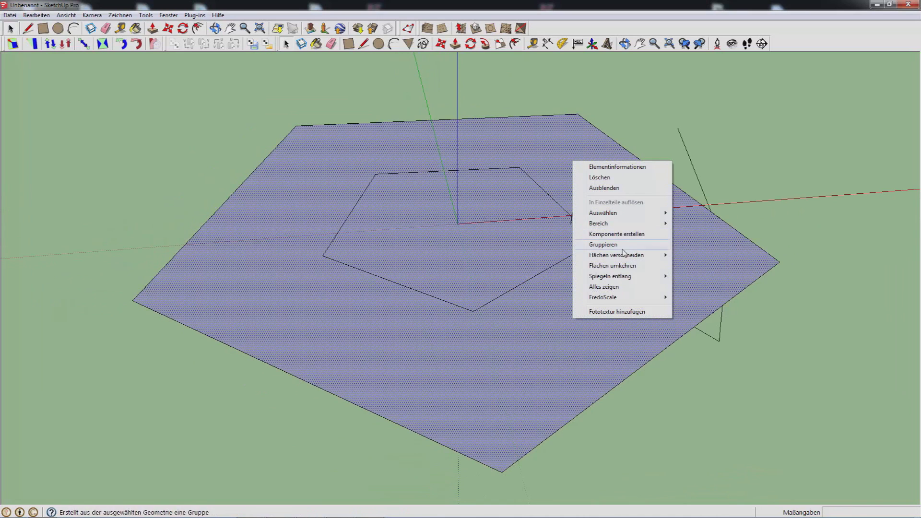
left_click(624, 266)
left_click(755, 452)
With Vertex Tools, raise the inner pentagon's vertices along the blue axis and shift them about 0.88 m along the red axis
scroll(496, 202, "up", 3)
middle_click_drag(480, 218, 416, 36)
left_click(479, 234)
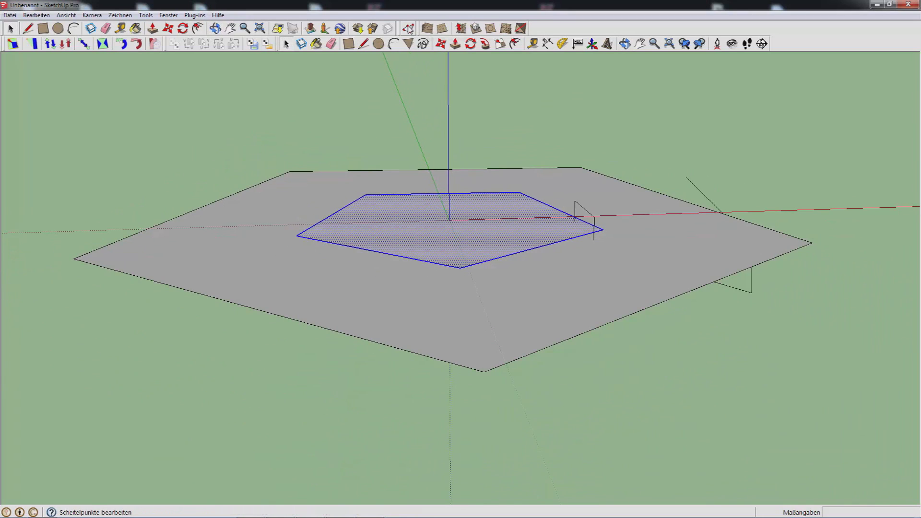
left_click(408, 28)
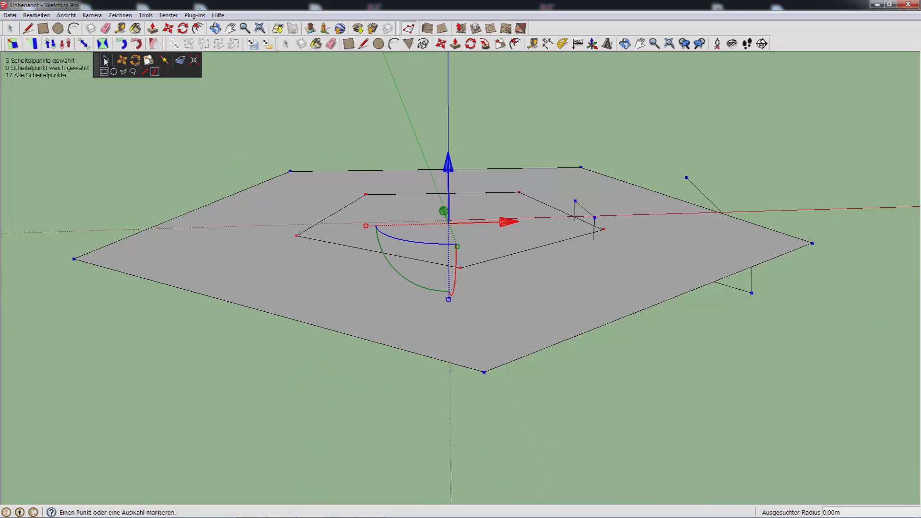
middle_click_drag(319, 141, 326, 188)
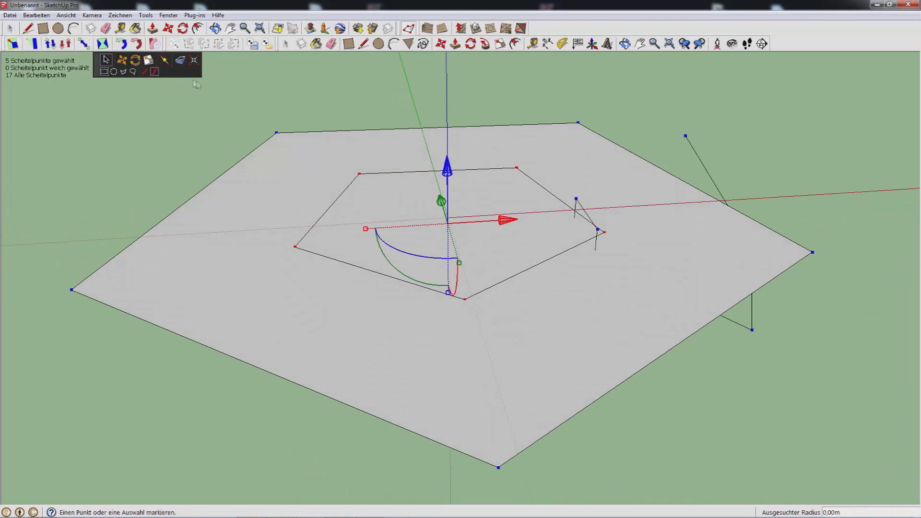
left_click_drag(447, 163, 449, 100)
middle_click_drag(355, 230, 509, 185)
left_click_drag(496, 150, 513, 146)
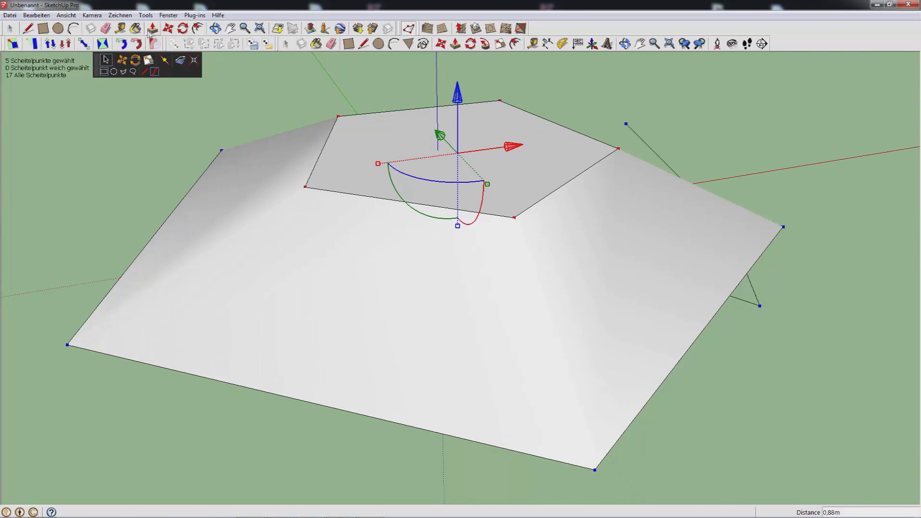
Enlarge the raised top pentagon with two Vertex Tools scalings, the second by a factor of about 1.54
left_click(148, 60)
middle_click_drag(458, 156, 445, 304)
left_click(467, 190)
left_click(492, 139)
middle_click_drag(444, 204, 673, 204)
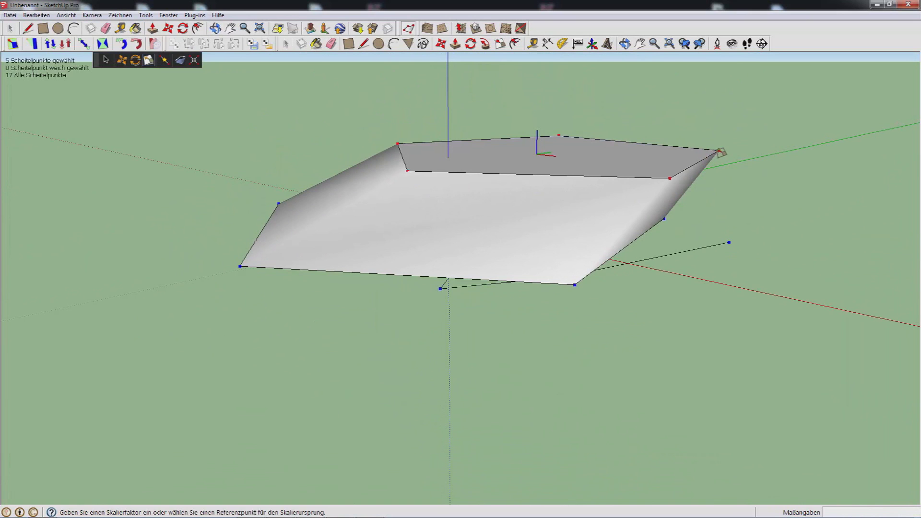
left_click(395, 144)
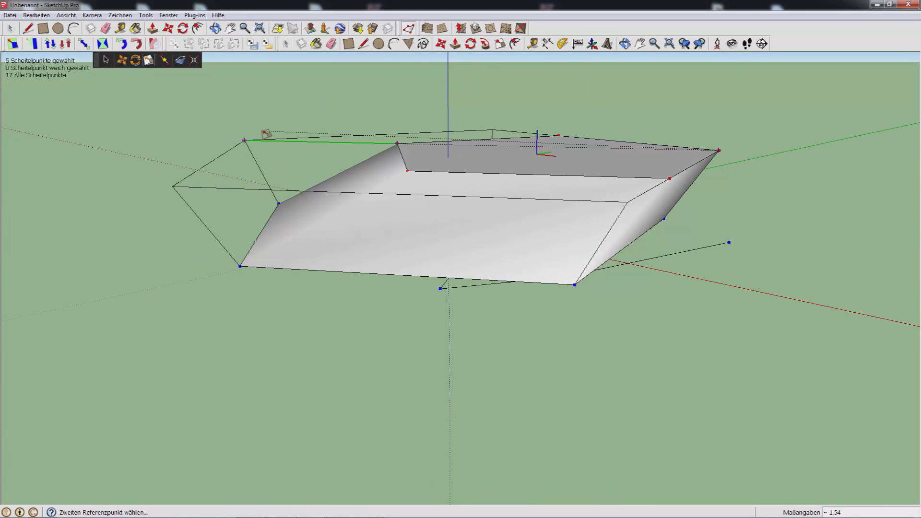
left_click(265, 135)
mouse_move(366, 215)
middle_mouse_down()
mouse_move(181, 197)
mouse_move(307, 201)
mouse_move(419, 189)
mouse_move(647, 304)
mouse_move(482, 234)
mouse_move(530, 212)
mouse_move(522, 205)
mouse_move(433, 284)
mouse_move(541, 298)
mouse_move(438, 239)
mouse_move(397, 113)
mouse_move(433, 210)
middle_mouse_up()
Select the whole pentagonal body and apply Loop subdivision smooth once, with edges softened and smoothed
key("space")
triple_click(433, 210)
left_click(153, 17)
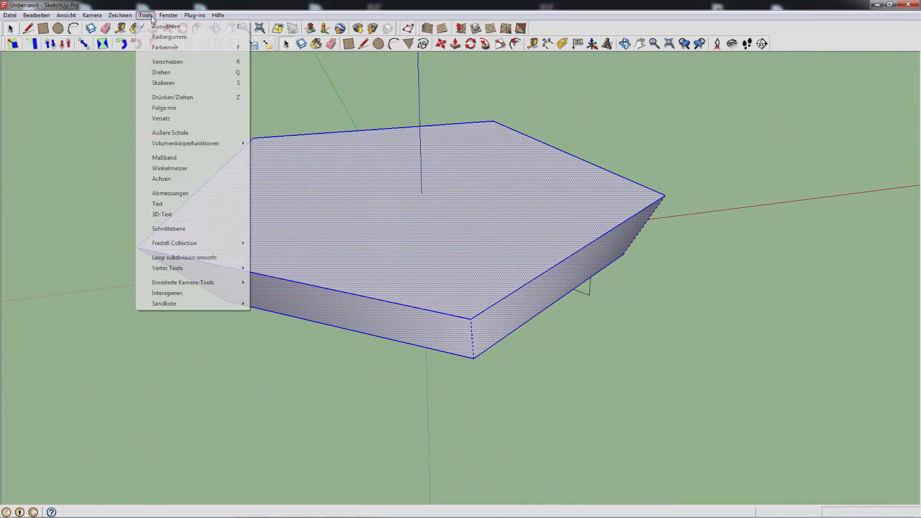
left_click(184, 257)
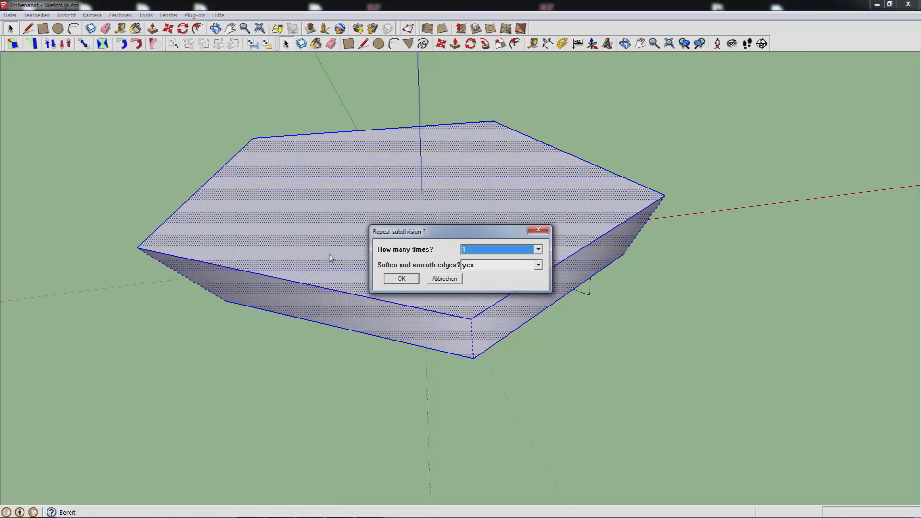
left_click(401, 279)
middle_click_drag(417, 278, 361, 248)
Select the entire subdivided mesh and run CleanUp on the selection, merging coplanar faces and repairing split edges
triple_click(378, 222)
scroll(362, 248, "down", 1)
scroll(270, 310, "up", 3)
scroll(285, 242, "up", 4)
middle_click_drag(329, 295, 249, 214)
middle_click_drag(363, 230, 374, 249)
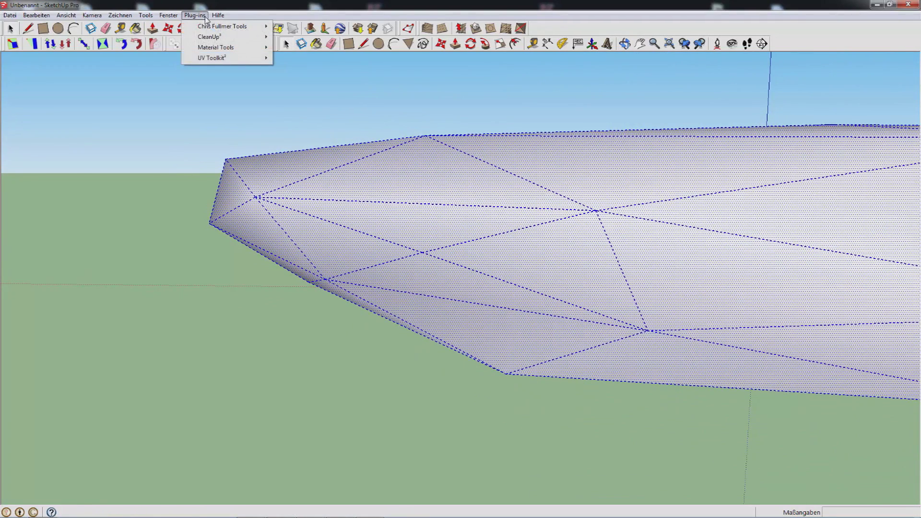
mouse_move(218, 38)
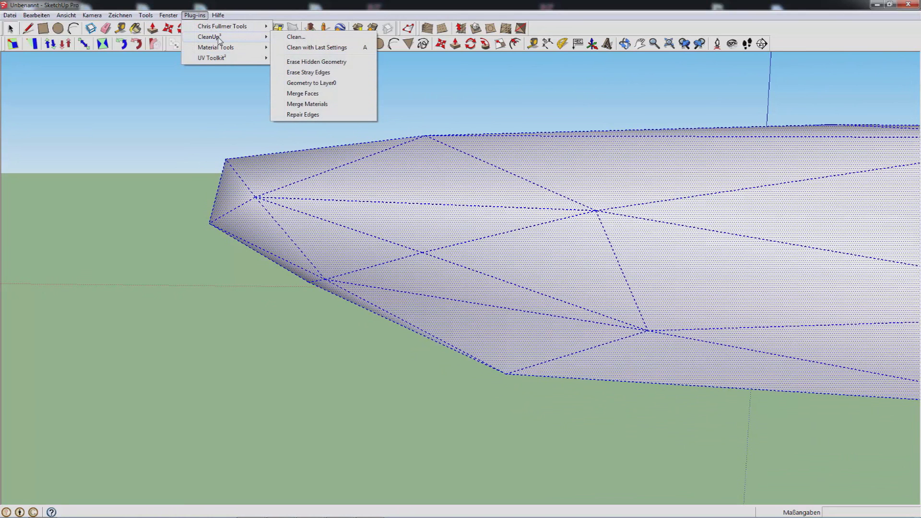
left_click(296, 37)
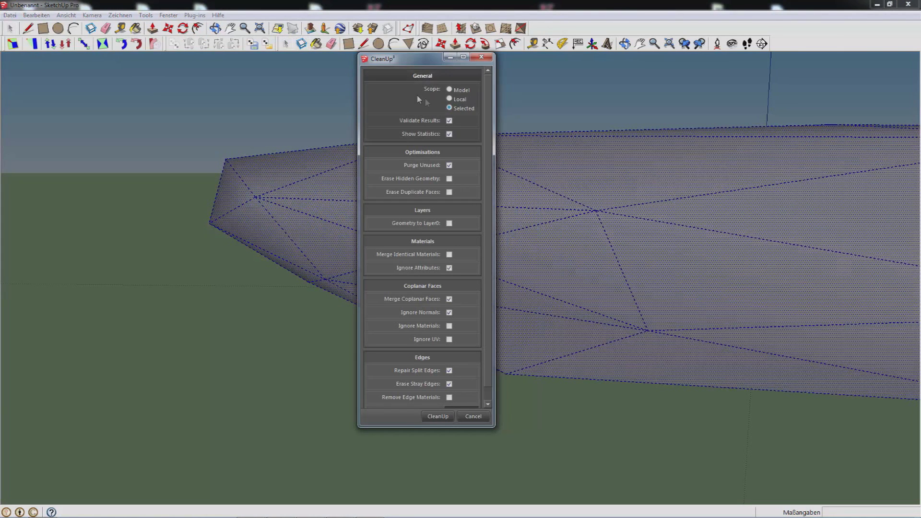
scroll(485, 100, "down", 1)
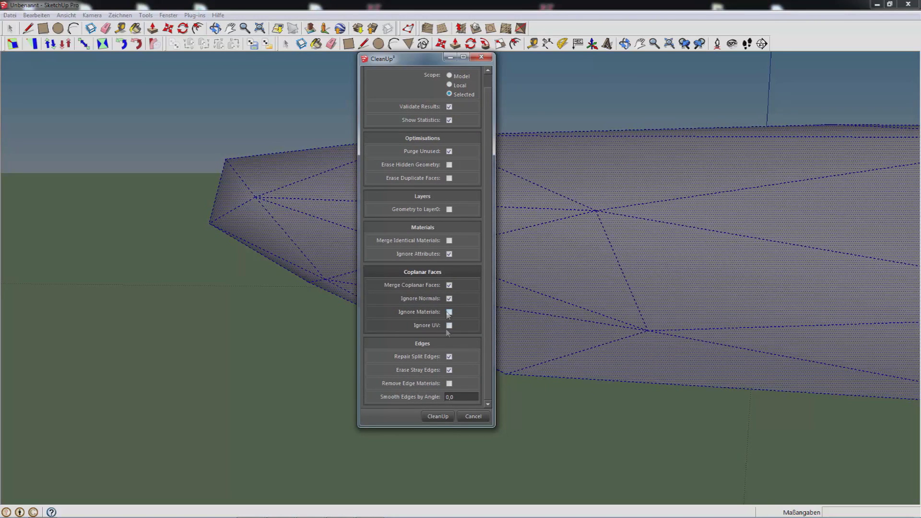
left_click(438, 415)
left_click(425, 281)
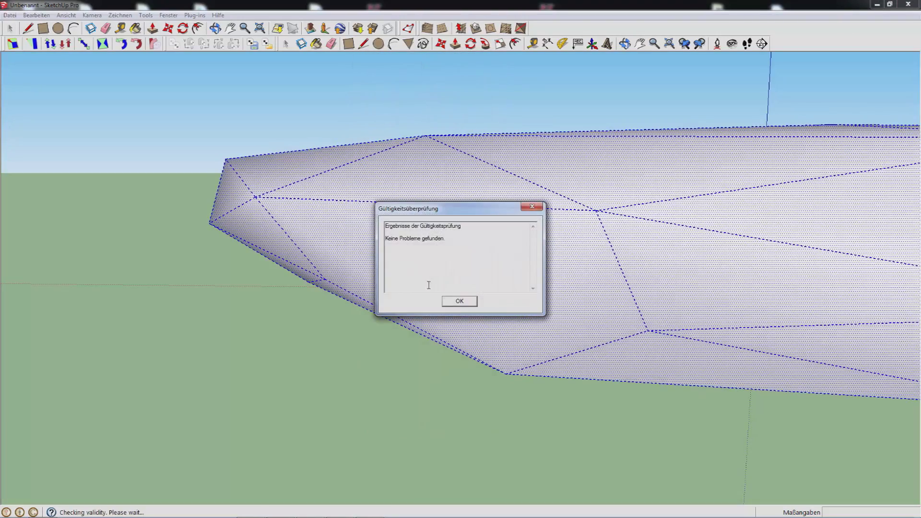
left_click(459, 300)
Examine the cleaned mesh's triangulation and its smooth shading, both selected and deselected, from several angles
middle_click_drag(459, 301, 538, 293)
scroll(446, 276, "down", 3)
middle_click_drag(379, 209, 520, 339)
scroll(470, 236, "up", 5)
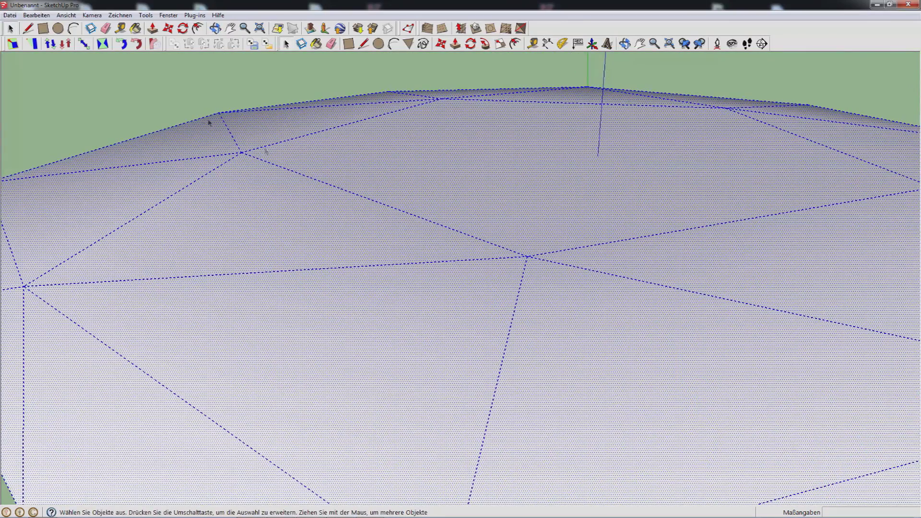
middle_click_drag(312, 190, 478, 297)
middle_click_drag(544, 324, 440, 249)
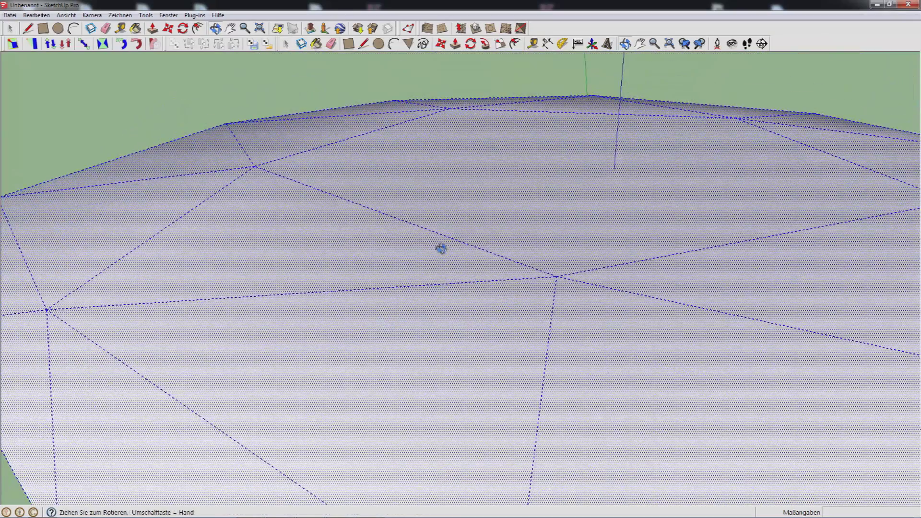
scroll(431, 197, "down", 4)
left_click(361, 105)
middle_click_drag(361, 105, 345, 195)
scroll(448, 171, "down", 3)
scroll(432, 211, "up", 3)
middle_click_drag(432, 211, 434, 197)
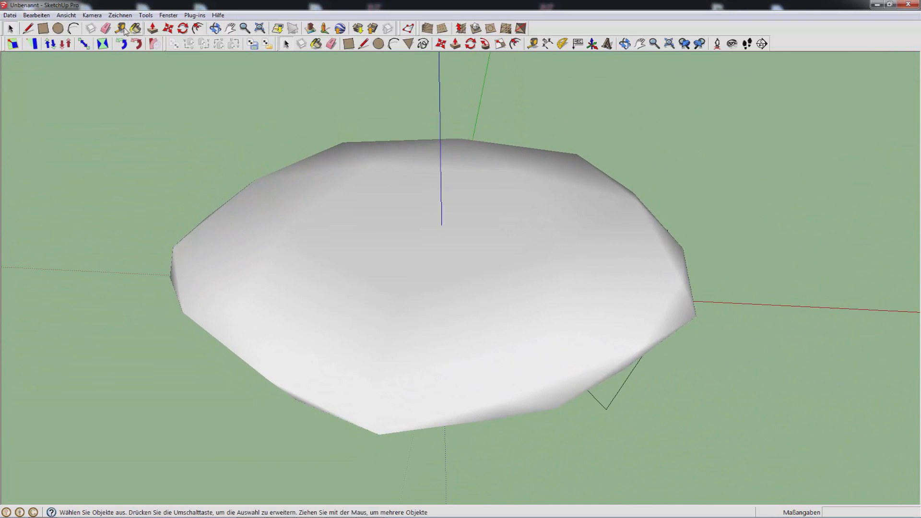
Turn on the display of hidden geometry to reveal the mesh's softened edges
left_click(67, 15)
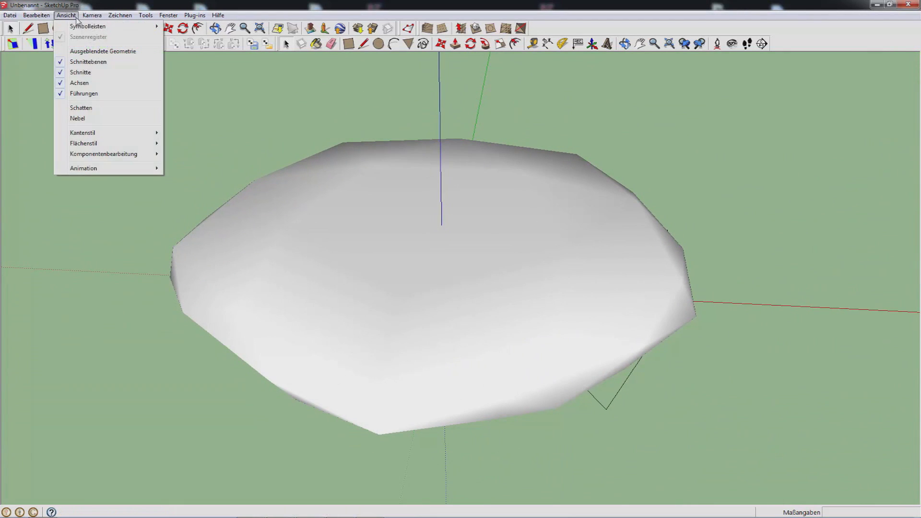
left_click(86, 52)
middle_click_drag(393, 297, 415, 249)
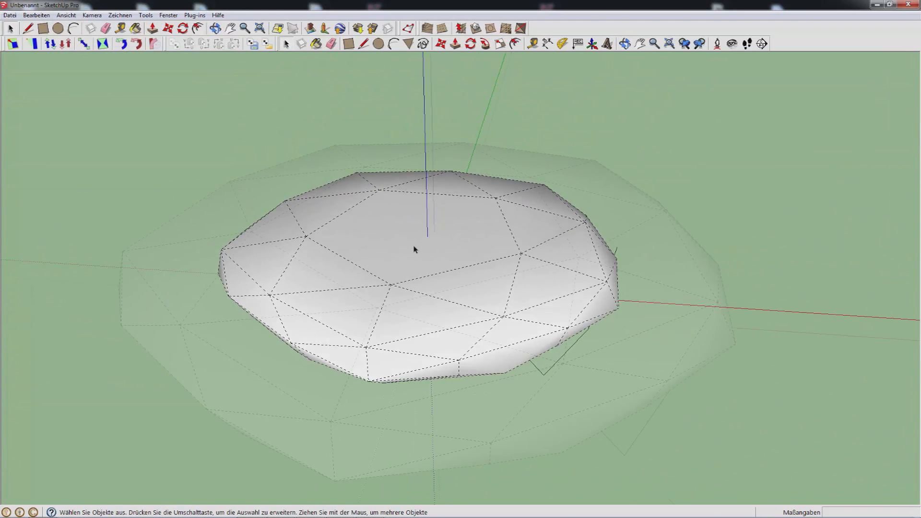
scroll(415, 242, "up", 4)
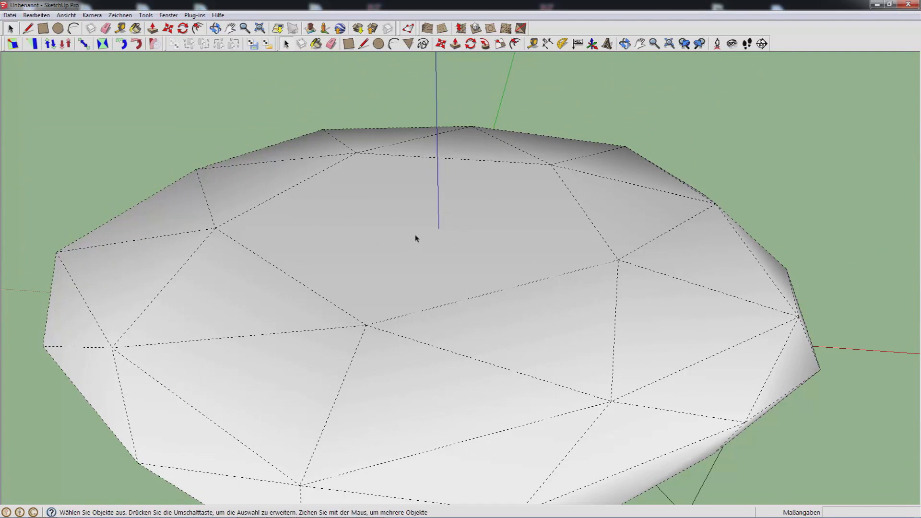
Select the whole mesh, set its Soften Edges angle between normals to 0 degrees, and clear the selection
triple_click(415, 239)
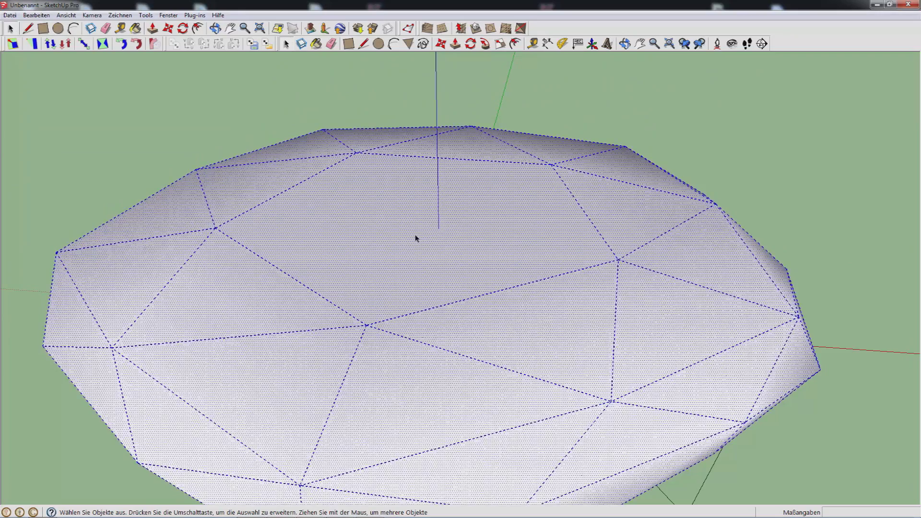
scroll(400, 243, "down", 3)
middle_click_drag(401, 242, 413, 224)
scroll(411, 223, "up", 3)
right_click(411, 224)
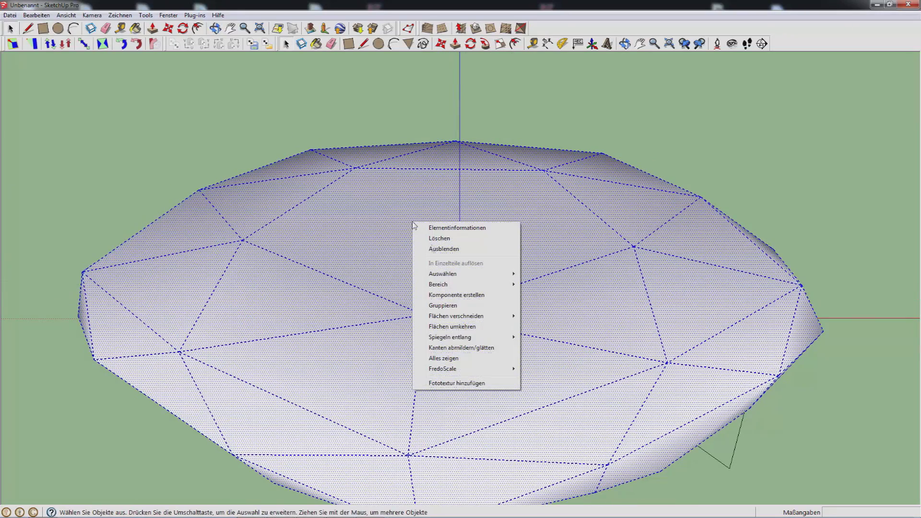
left_click(459, 348)
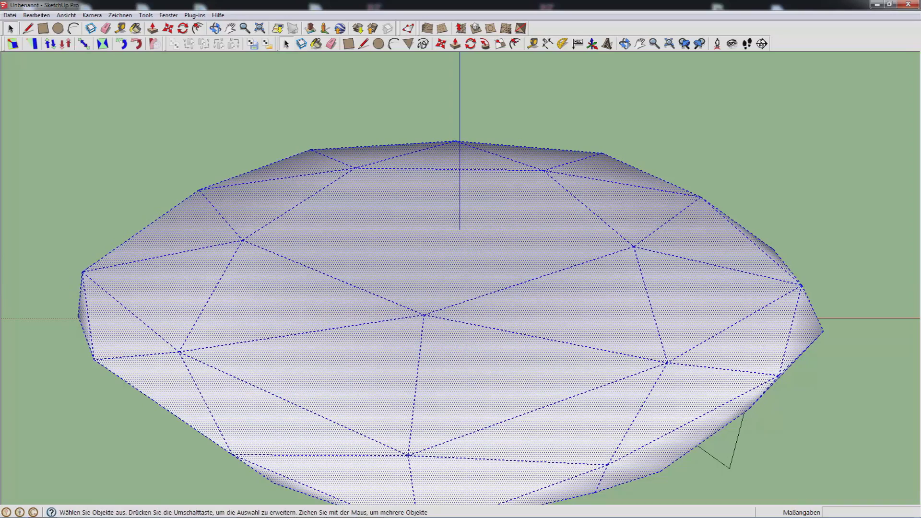
left_click_drag(919, 249, 673, 126)
middle_click_drag(594, 198, 655, 163)
left_click_drag(655, 163, 648, 163)
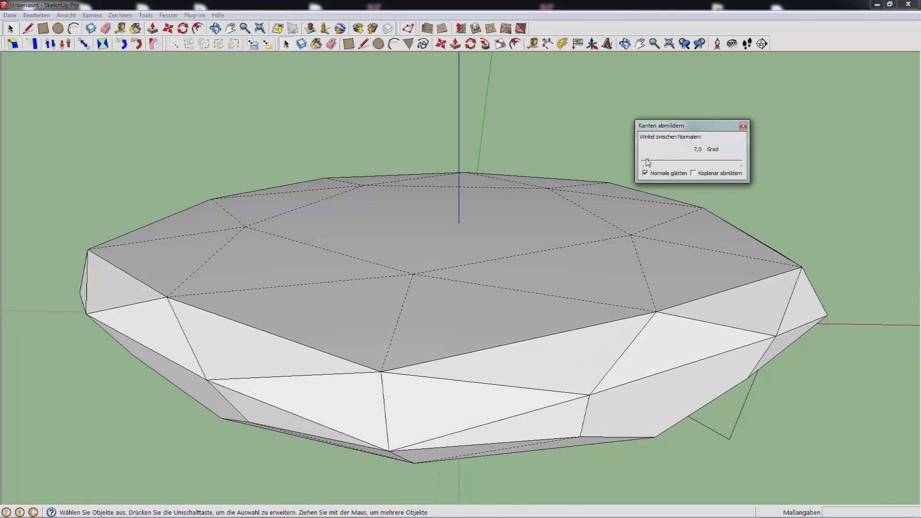
middle_click_drag(459, 245, 462, 213)
left_click(271, 84)
Turn off the display of edges in the edge style settings
left_click(73, 18)
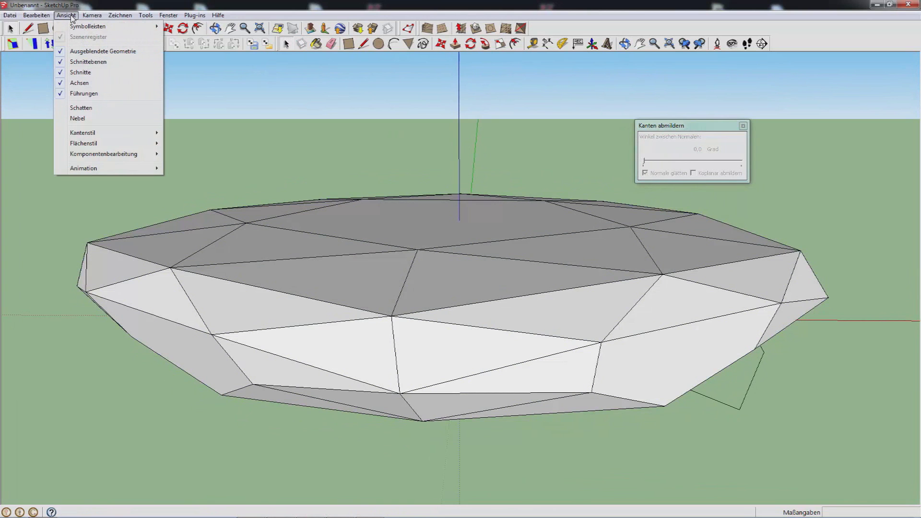
mouse_move(121, 131)
left_click(183, 133)
middle_click_drag(427, 247, 345, 235)
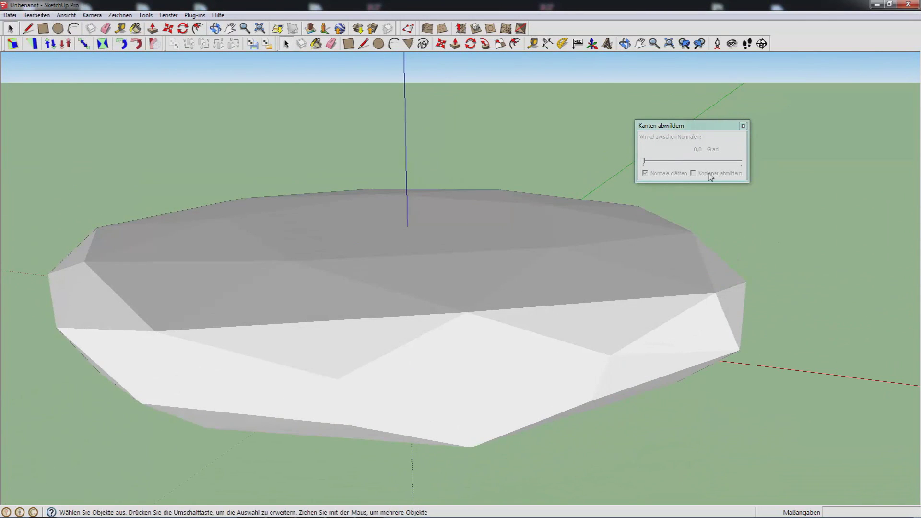
Select the whole mesh, raise its Soften Edges angle to the maximum of 180 degrees, and check the smooth shading
triple_click(468, 232)
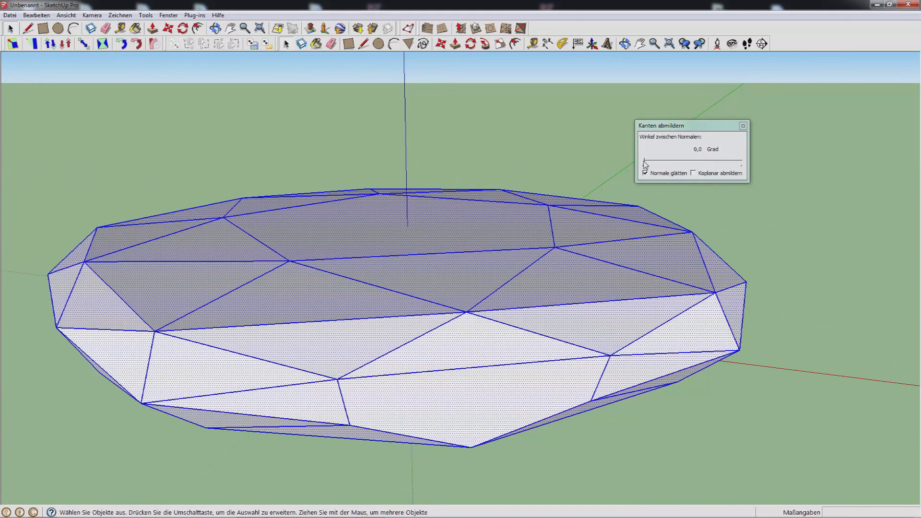
left_click_drag(643, 165, 777, 171)
middle_click_drag(649, 312, 718, 275)
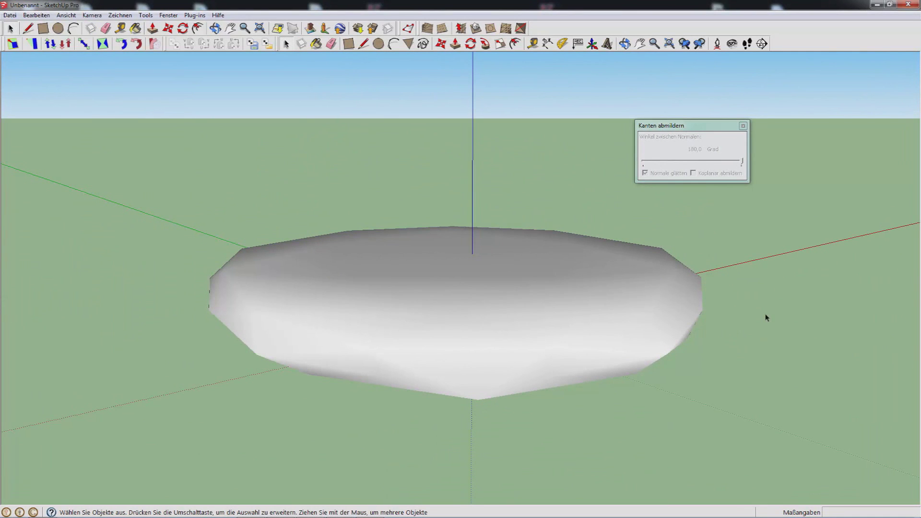
middle_click_drag(735, 254, 549, 287)
middle_click_drag(644, 275, 432, 77)
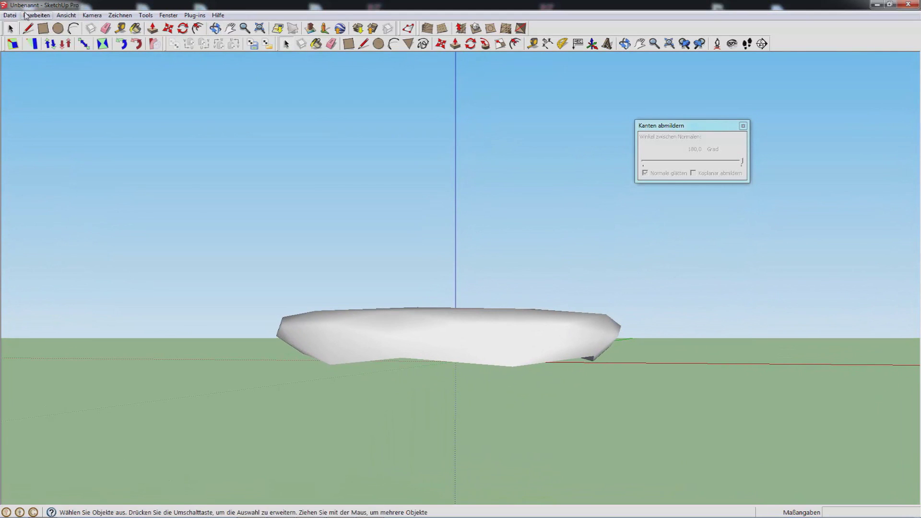
Start a 3D model export in OBJ format and accept the options for triangulated faces, texture maps and swapped YZ coordinates
left_click(10, 16)
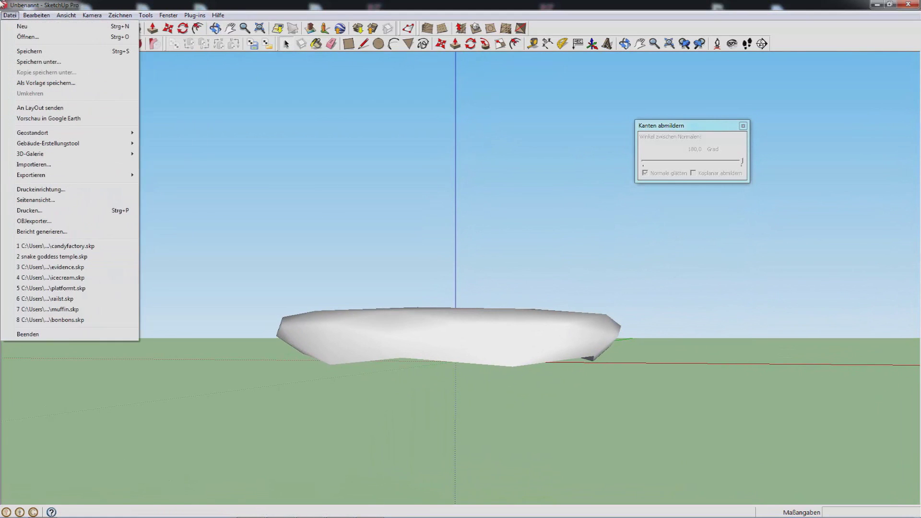
mouse_move(119, 176)
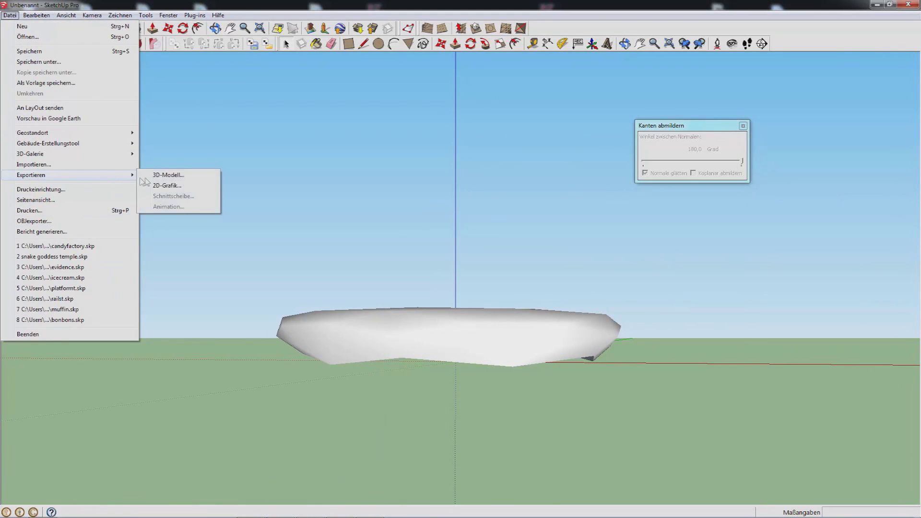
left_click(158, 176)
left_click_drag(472, 139, 430, 63)
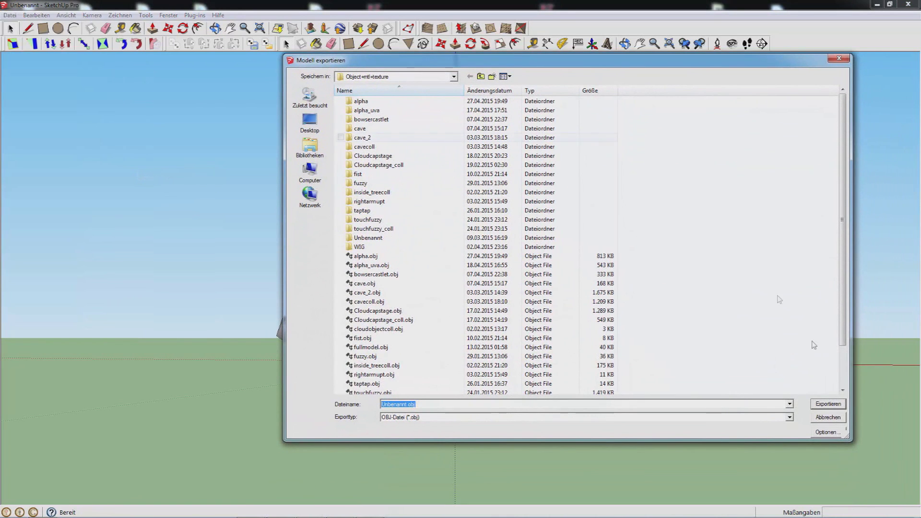
left_click(828, 432)
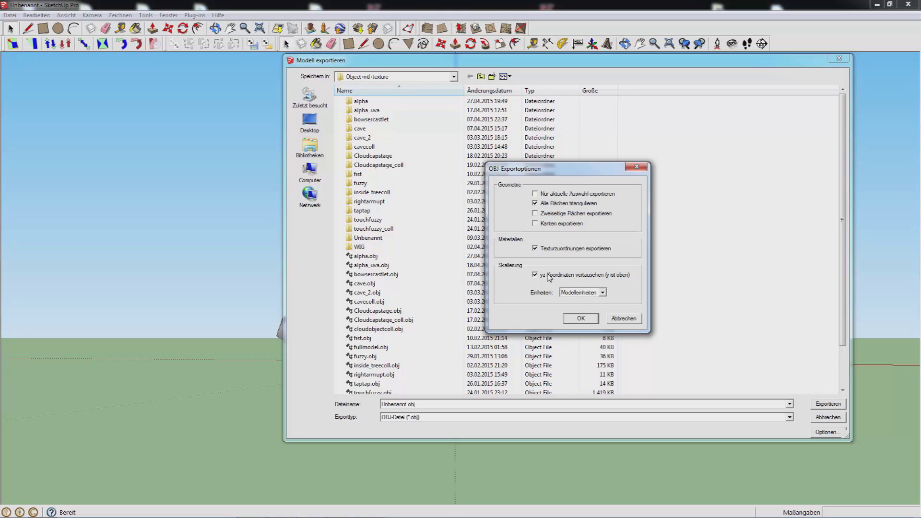
left_click(580, 319)
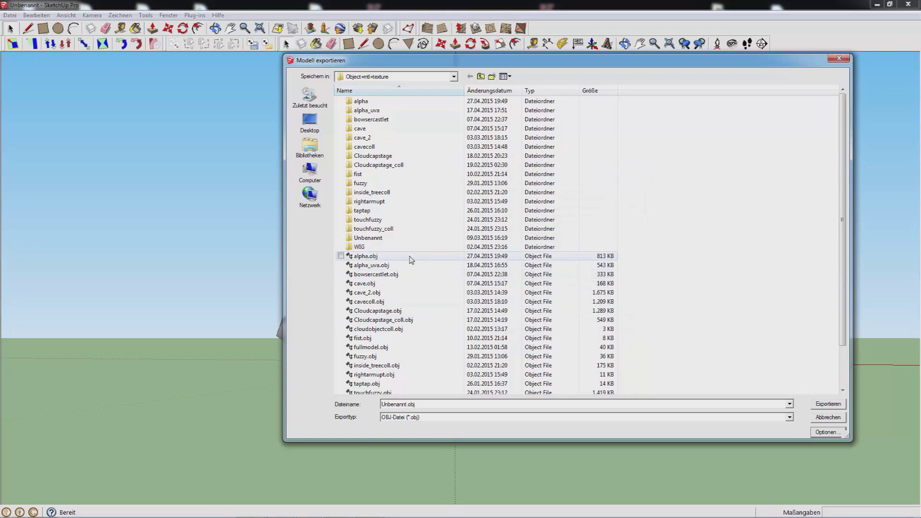
Export the mesh over the existing alpha_uva.obj, compare the processed and exported face counts, and close the results
double_click(383, 265)
left_click(489, 266)
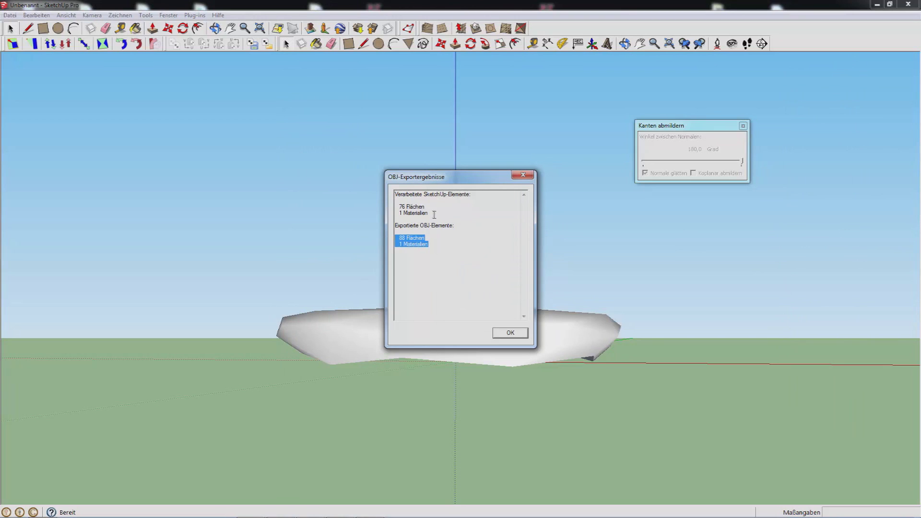
left_click_drag(434, 214, 380, 199)
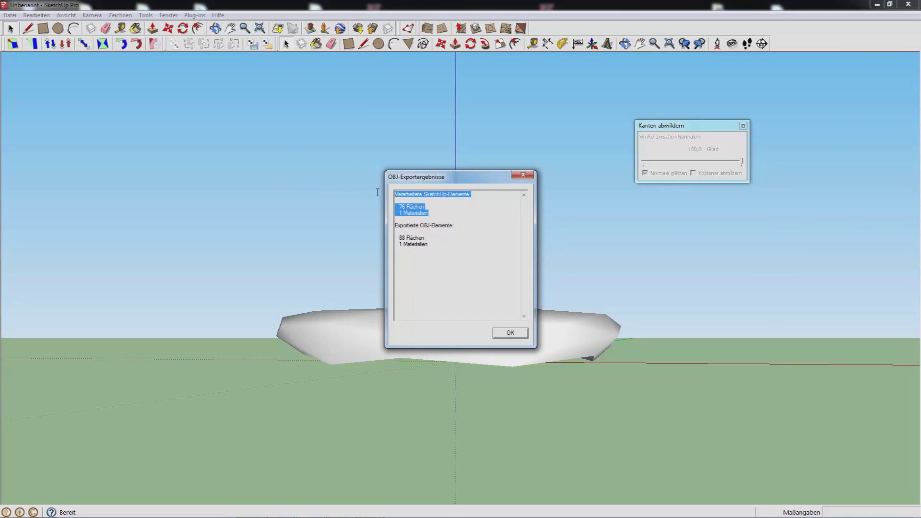
left_click(400, 237)
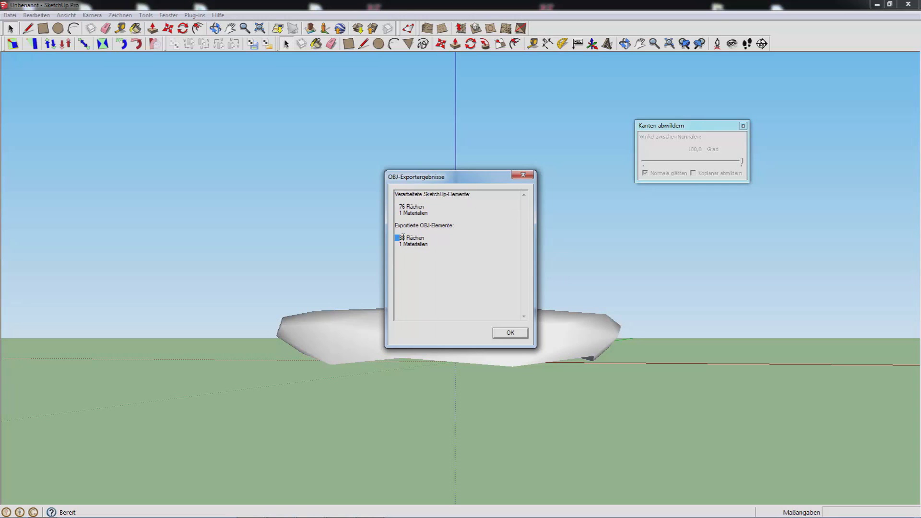
left_click(509, 332)
Draw a large rectangle on the ground beside the mesh, starting at the red axis, and reverse its face
middle_click_drag(499, 342, 530, 296)
scroll(493, 253, "up", 3)
scroll(431, 273, "down", 3)
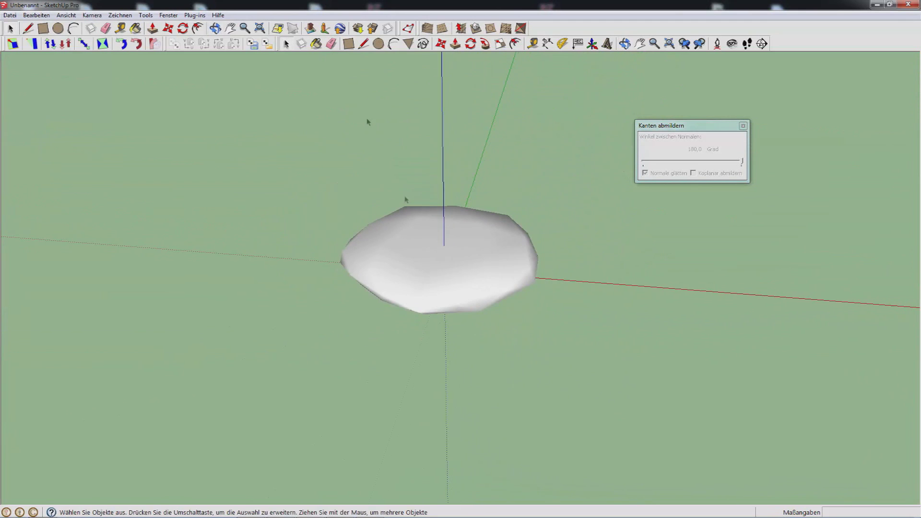
left_click(349, 43)
scroll(204, 179, "down", 1)
scroll(458, 314, "down", 1)
left_click(517, 275)
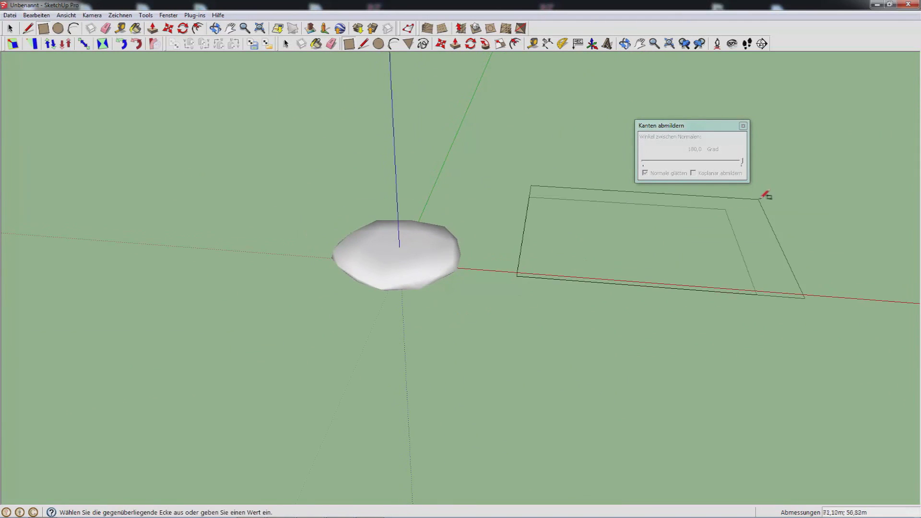
left_click(724, 181)
scroll(660, 262, "down", 1)
scroll(660, 261, "up", 2)
key("space")
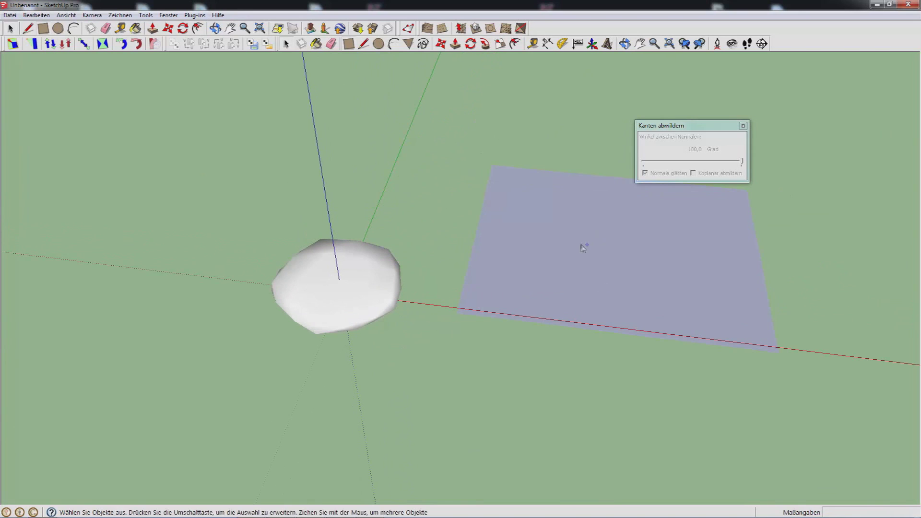
right_click(582, 246)
left_click(640, 339)
key("l")
left_click(515, 282)
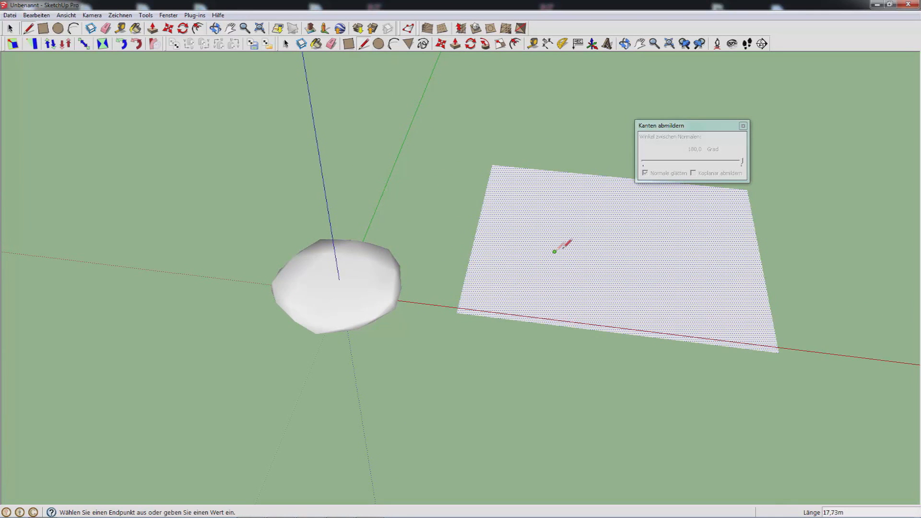
scroll(645, 268, "up", 2)
Turn the display of edges back on in the edge style settings
left_click(66, 15)
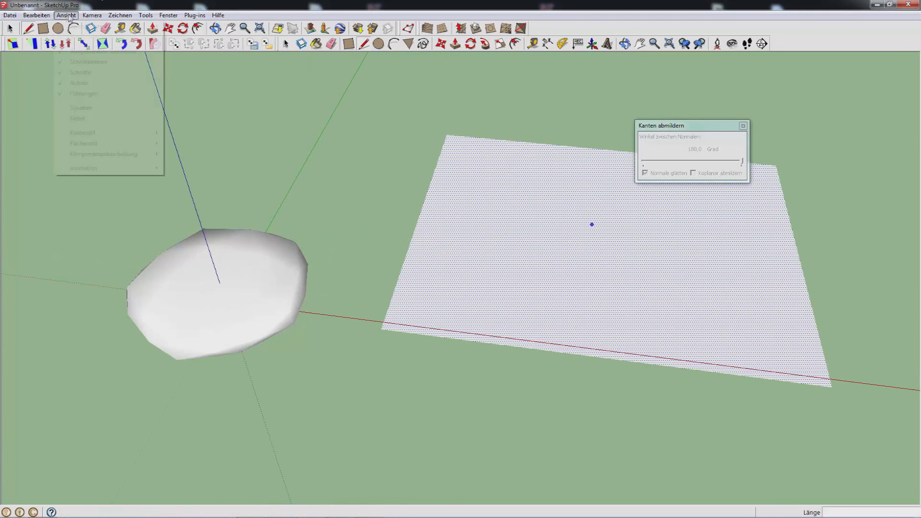
mouse_move(146, 137)
left_click(187, 142)
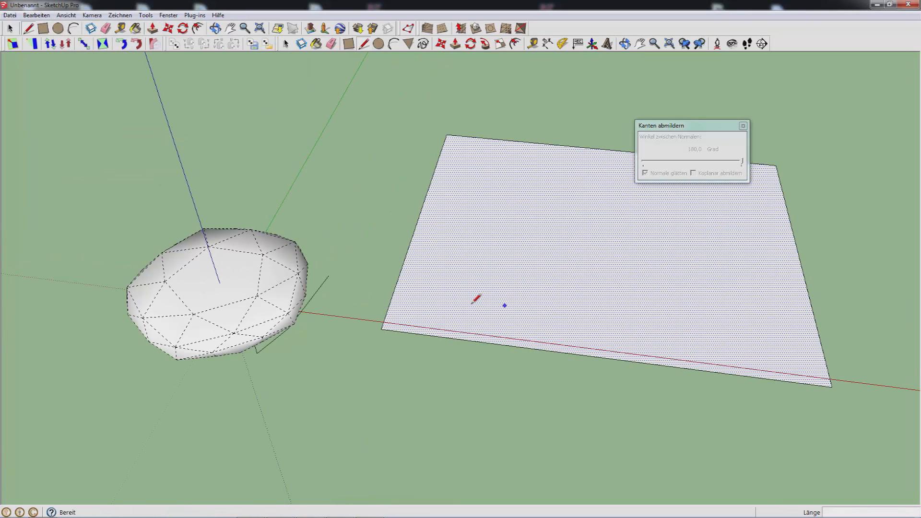
Draw three smaller rectangles on the large face: two near its front edge and one about 13.10 m square behind
key("r")
left_click(485, 315)
left_click(576, 237)
scroll(663, 261, "down", 1)
left_click(650, 314)
left_click(718, 250)
left_click(509, 203)
left_click(564, 177)
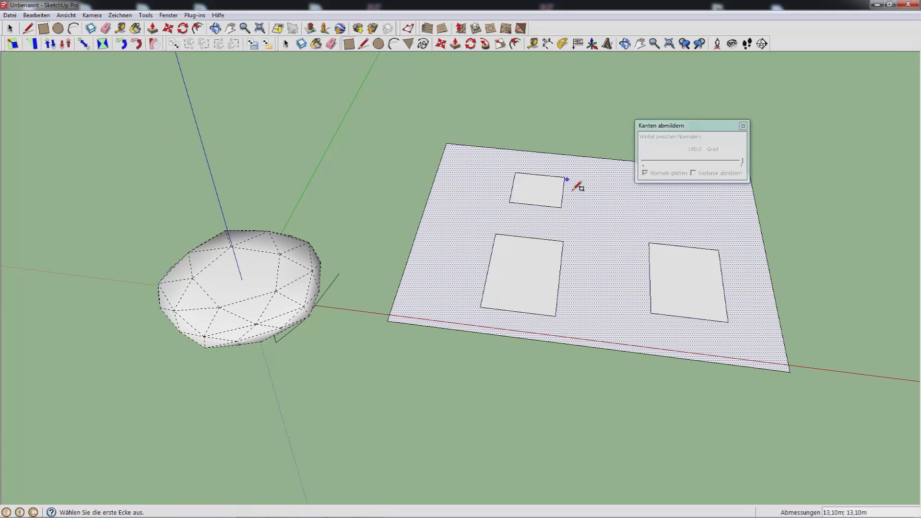
Delete the smoothed mesh and its leftover edges beside the large rectangle
scroll(658, 257, "up", 3)
key("space")
left_click(173, 319)
key("Delete")
left_click_drag(139, 365, 293, 236)
key("Delete")
Push/Pull the three small rectangles upward into boxes, making the rear one the tallest
scroll(524, 338, "up", 2)
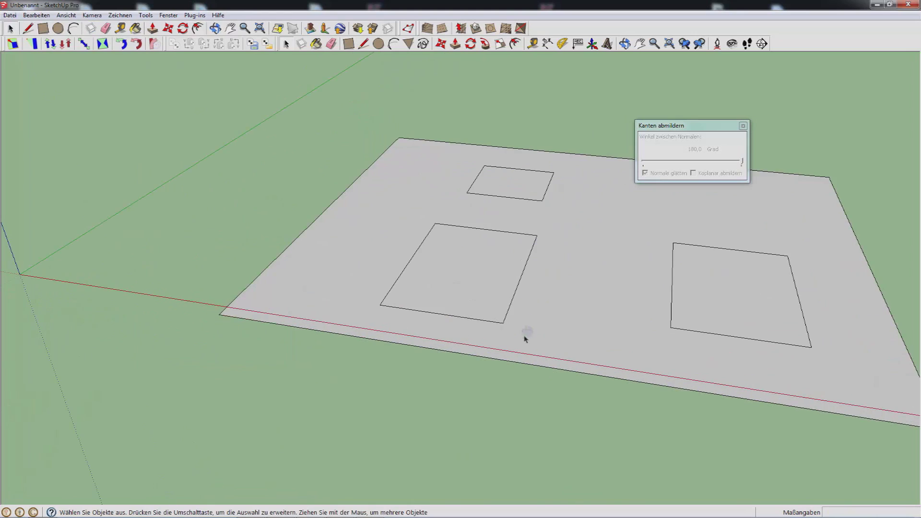
middle_click_drag(524, 338, 524, 311)
key("p")
left_click_drag(481, 271, 482, 221)
left_click_drag(723, 289, 719, 246)
left_click_drag(544, 204, 539, 124)
middle_click_drag(566, 210, 628, 187)
key("space")
middle_click_drag(568, 301, 633, 334)
Export the base with its three boxes as an OBJ model over alpha.obj and close the export results
left_click(9, 17)
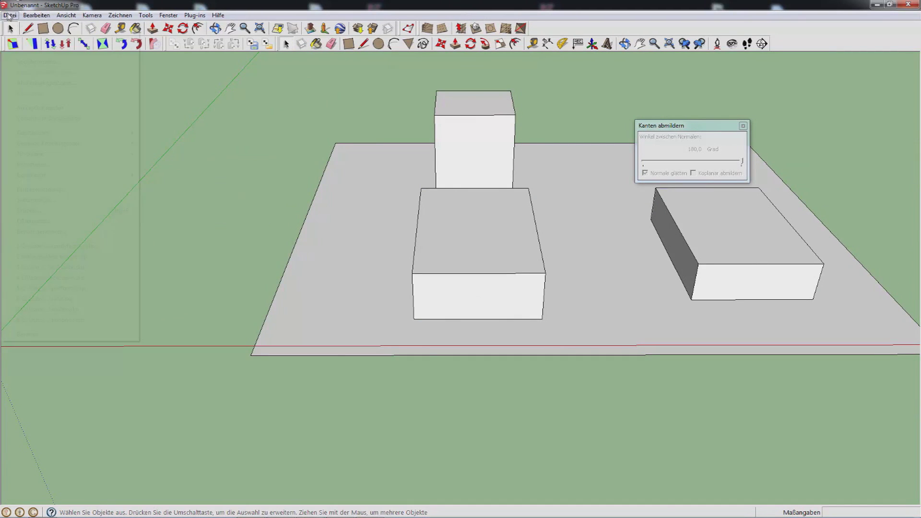
left_click(163, 175)
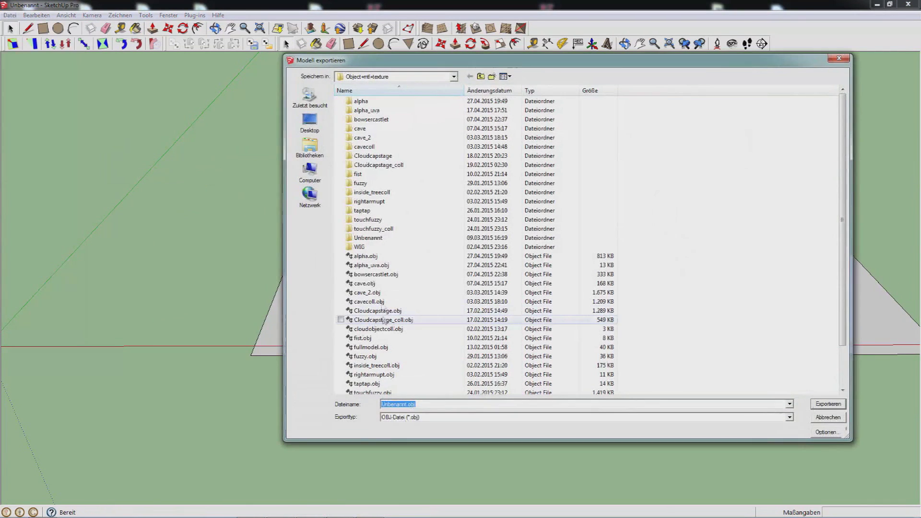
double_click(432, 255)
left_click(488, 265)
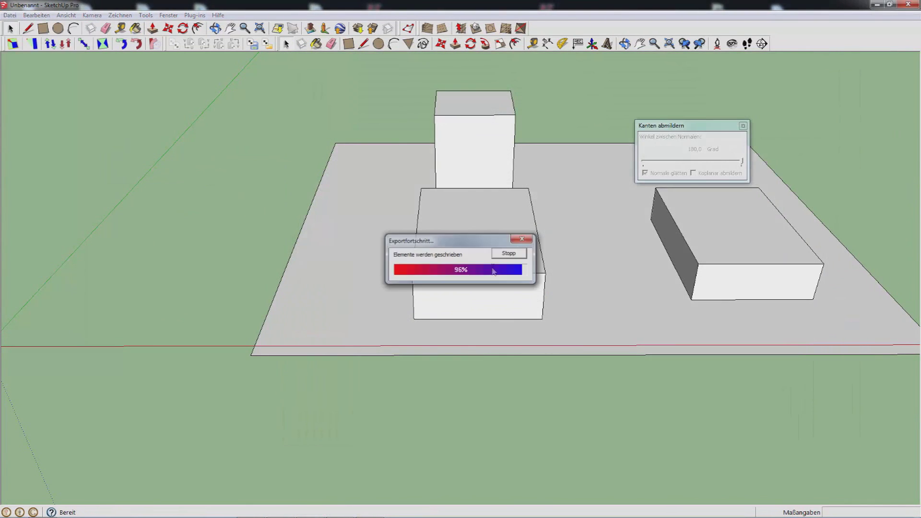
left_click(510, 332)
Select the front-left box, move it off the base beside the green axis, and make it a component
middle_click_drag(473, 282, 441, 385)
left_click_drag(534, 266, 565, 235)
key("m")
left_click(499, 318)
left_click(237, 312)
left_click(92, 29)
left_click(778, 323)
Select the right-hand box, move it off the far side of the base, and make it a component
left_click_drag(567, 382, 759, 226)
key("m")
left_click(664, 307)
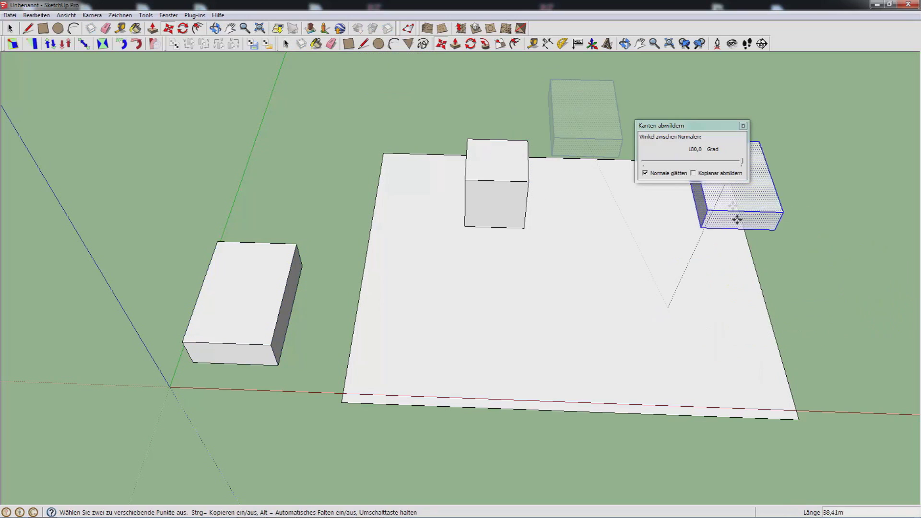
left_click(832, 303)
key("g")
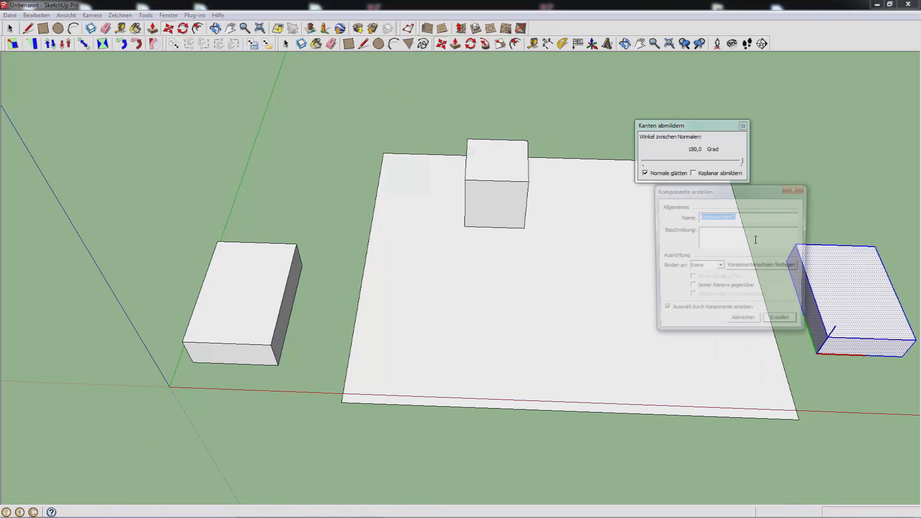
left_click(783, 323)
Select the tall rear box, move it about 48.41 m off the base to the green axis, and make it a component
middle_click_drag(476, 113, 425, 260)
left_click_drag(426, 260, 552, 117)
key("m")
left_click(510, 165)
left_click(270, 139)
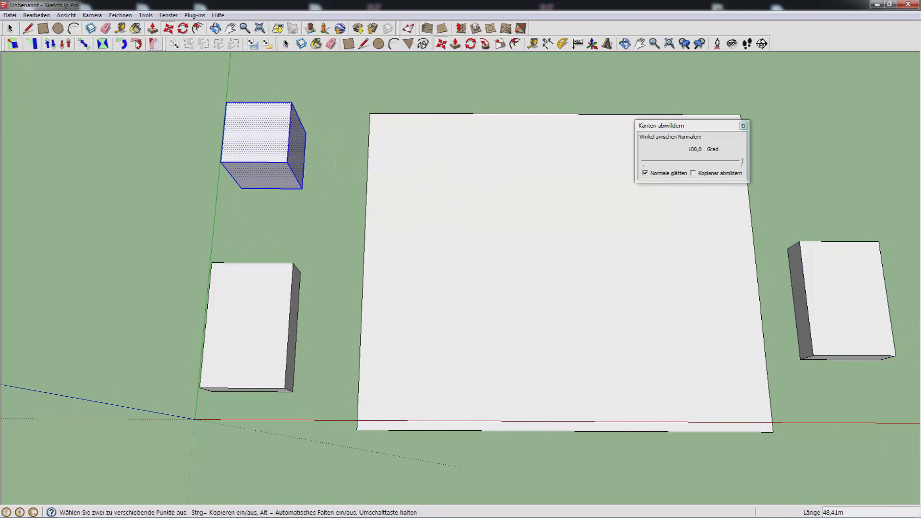
left_click(92, 29)
left_click(776, 319)
left_click(782, 322)
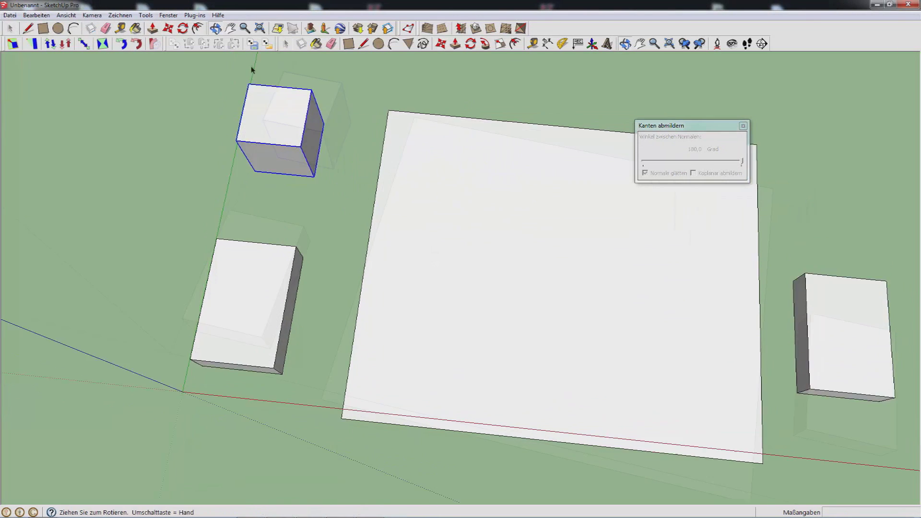
Move the tall box component back onto the rear left area of the base
middle_click_drag(253, 417, 341, 164)
left_click(341, 165)
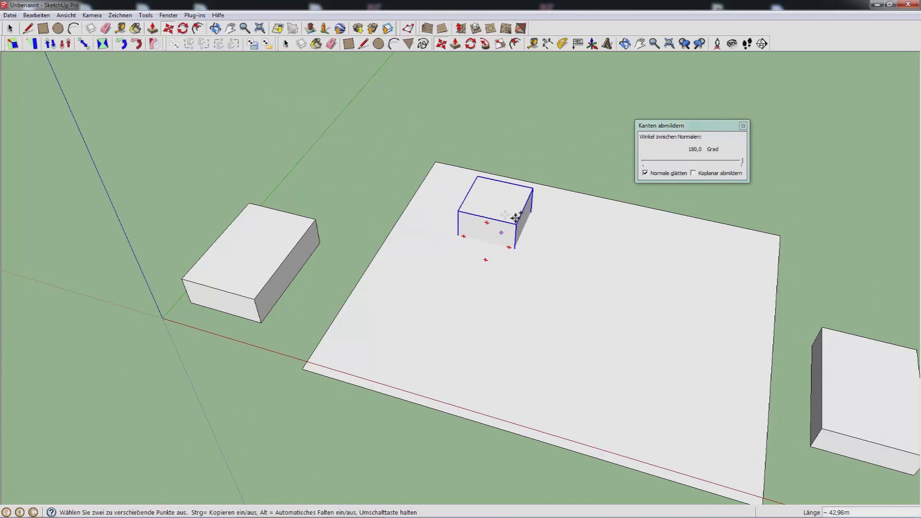
left_click(486, 258)
key("space")
Move the low box component beside the green axis back onto the front left area of the base
left_click(272, 280)
key("m")
left_click(260, 321)
left_click(441, 361)
key("space")
Move the remaining low box component back onto the right side of the base
left_click(842, 441)
key("m")
left_click(810, 446)
left_click(580, 333)
key("space")
middle_click_drag(588, 330, 694, 284)
Inspect the base face and the right-hand box component by opening it for editing, and leave the component again
left_click(695, 284)
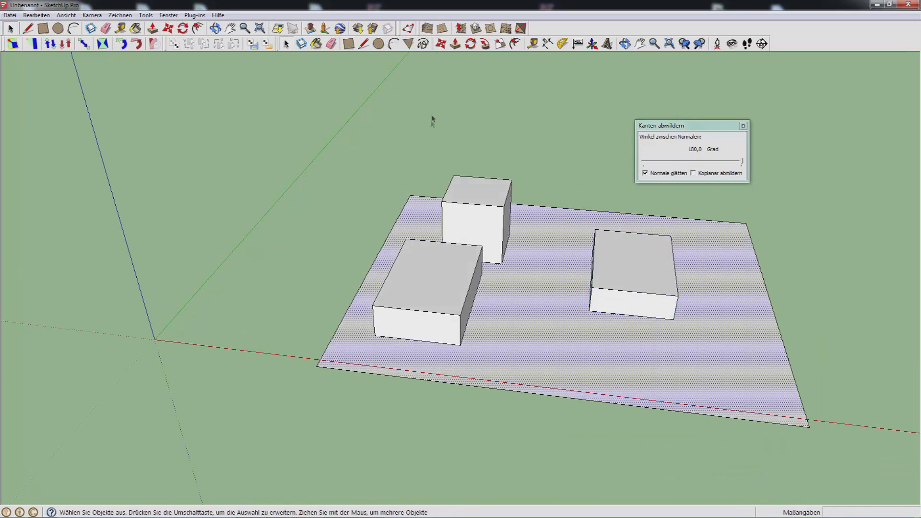
scroll(433, 121, "down", 2)
scroll(643, 253, "up", 2)
double_click(641, 253)
left_click(427, 105)
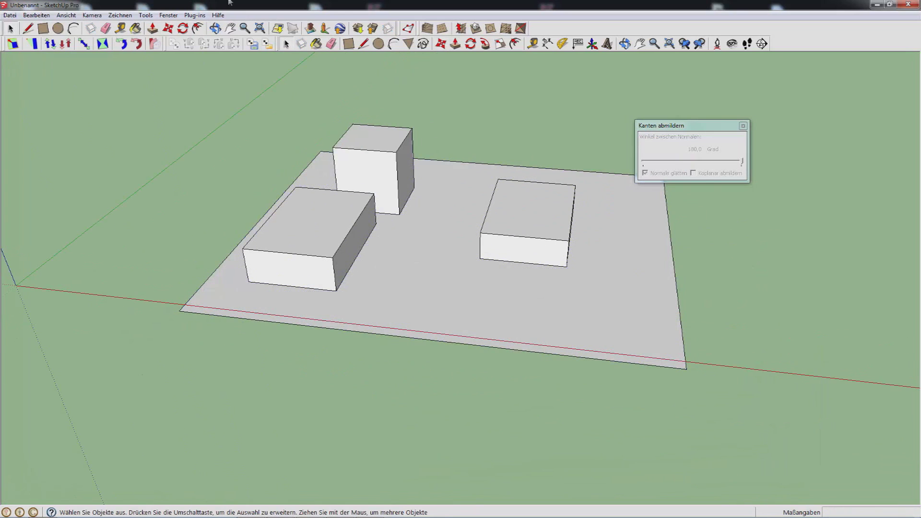
Export the model with the component boxes as an OBJ file over alpha.obj, read the face counts, and close the results
left_click(11, 15)
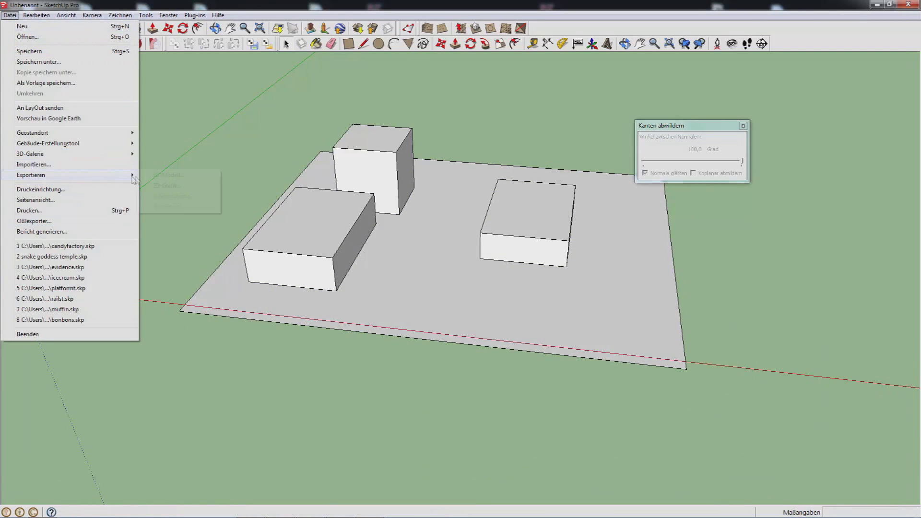
left_click(155, 176)
double_click(431, 255)
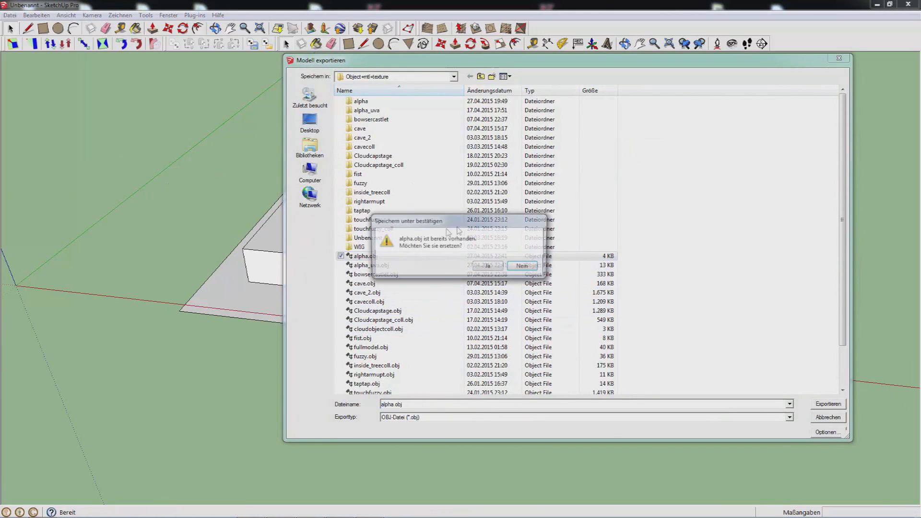
left_click(491, 264)
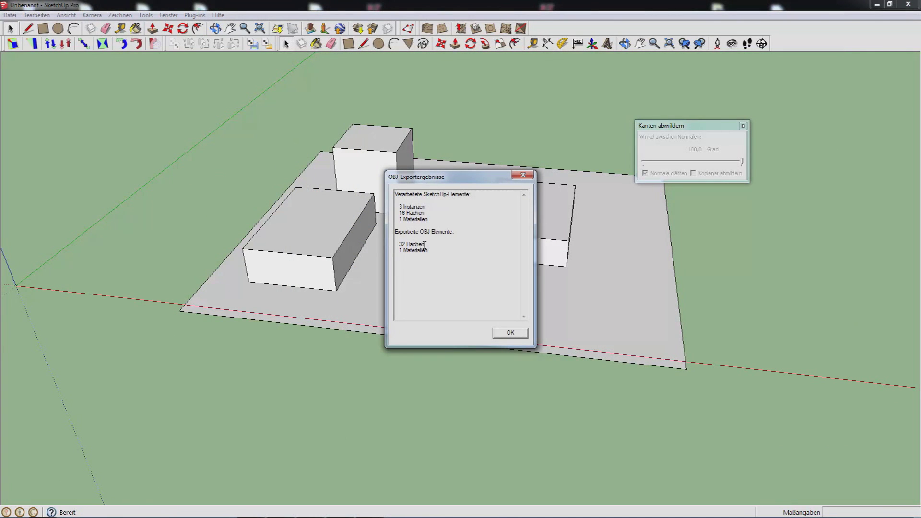
left_click(511, 331)
left_click(522, 214)
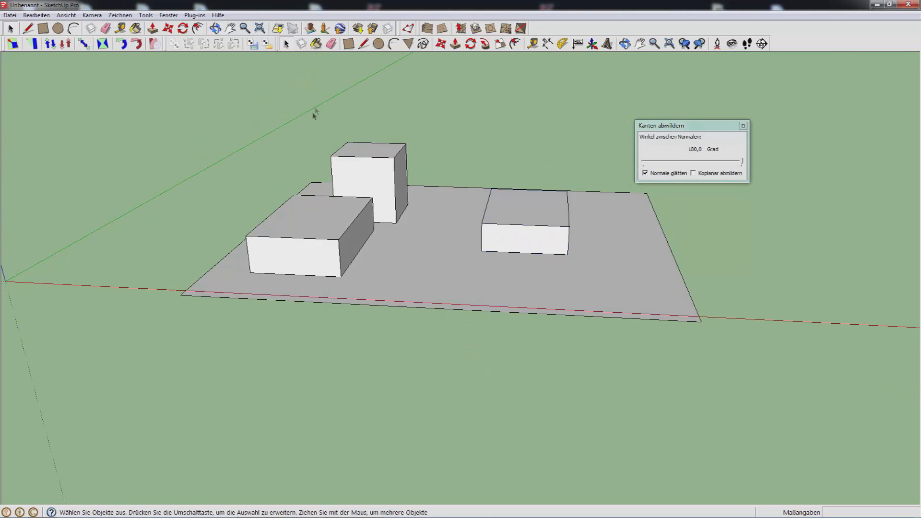